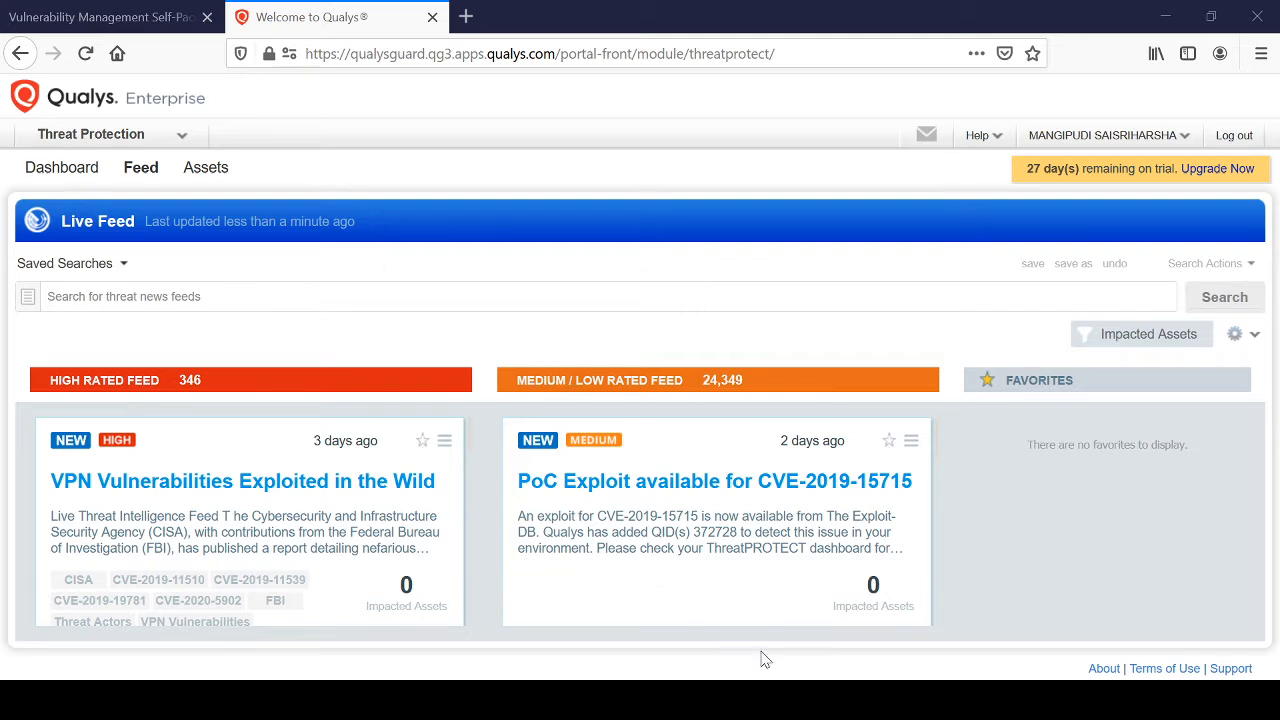
Open the Threat Protection module to view its live threat feed.
{"action": "left_click", "coordinate": [137, 133]}
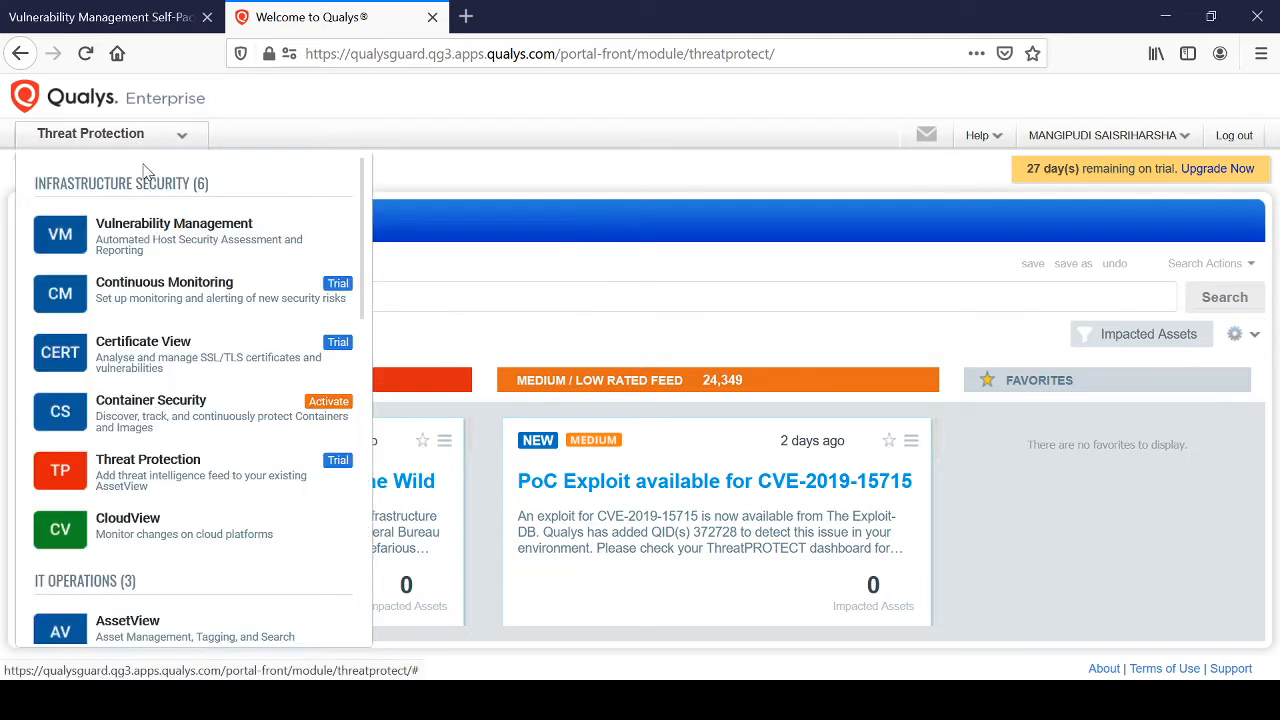
{"action": "left_click", "coordinate": [213, 490]}
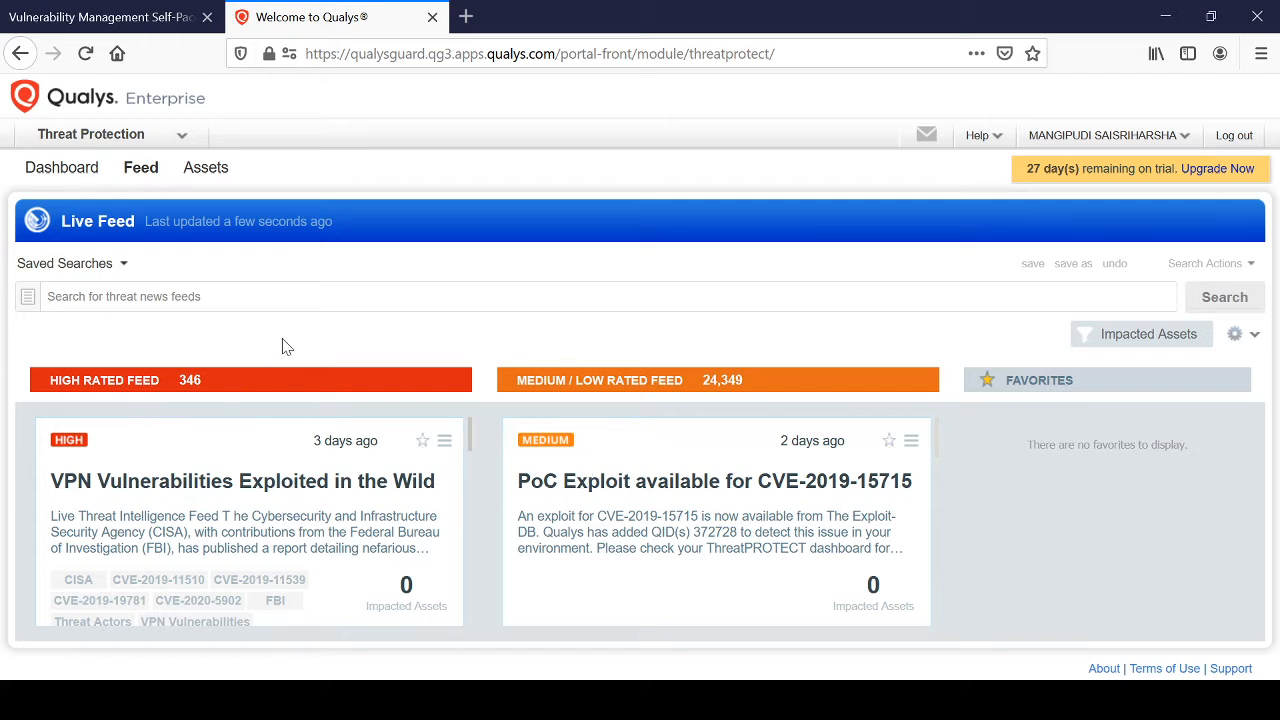
{"action": "left_click", "coordinate": [330, 296]}
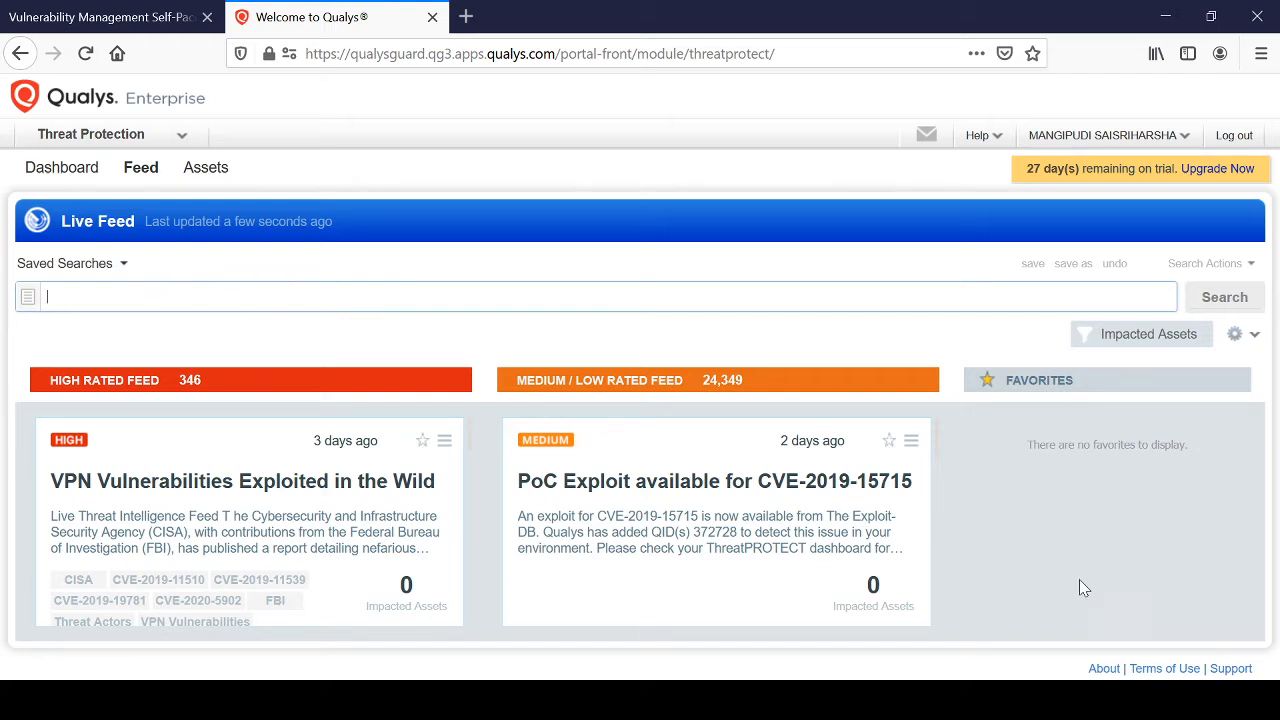
{"action": "left_click", "coordinate": [848, 698]}
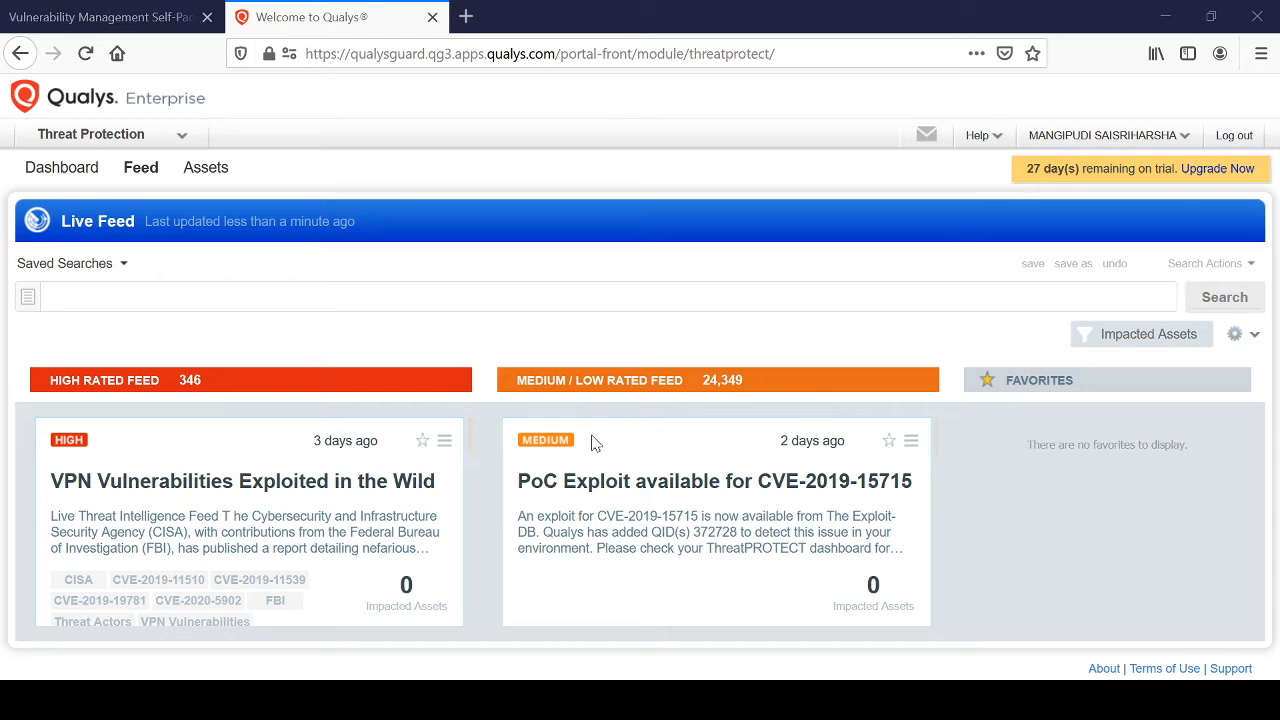
{"action": "key", "text": "alt+Tab"}
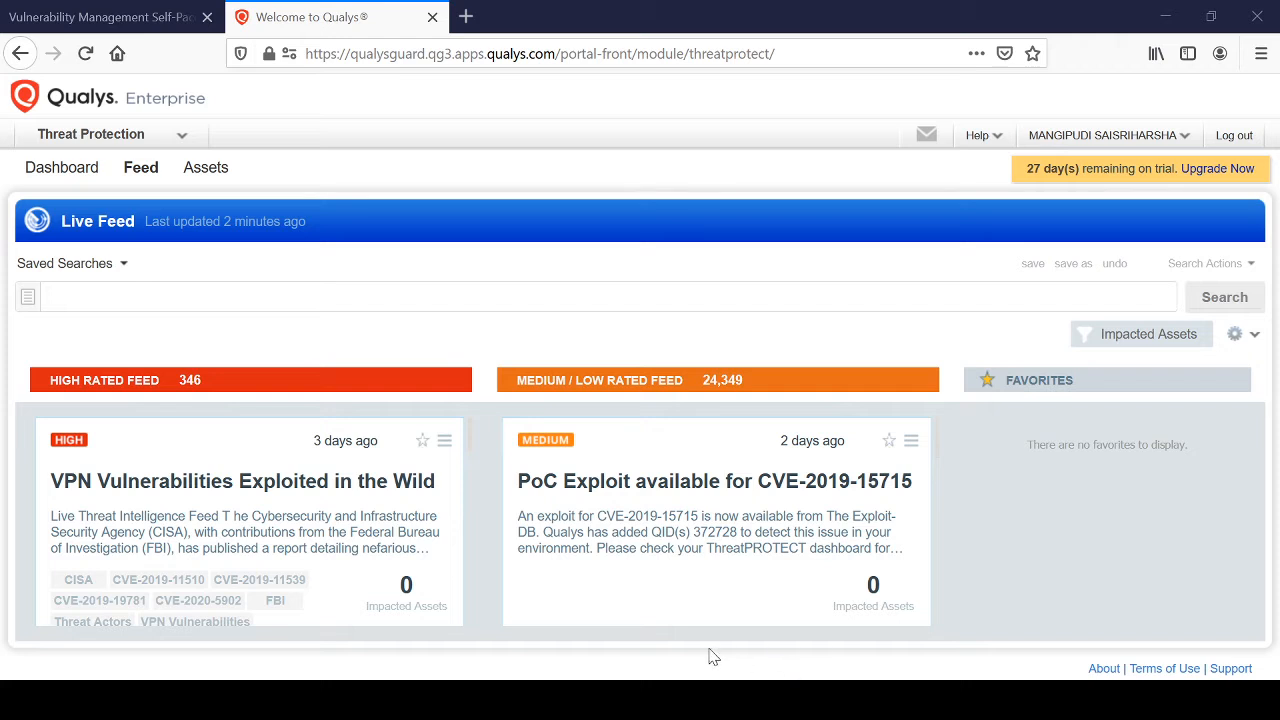
{"action": "key", "text": "alt+Tab"}
{"action": "left_click", "coordinate": [748, 657]}
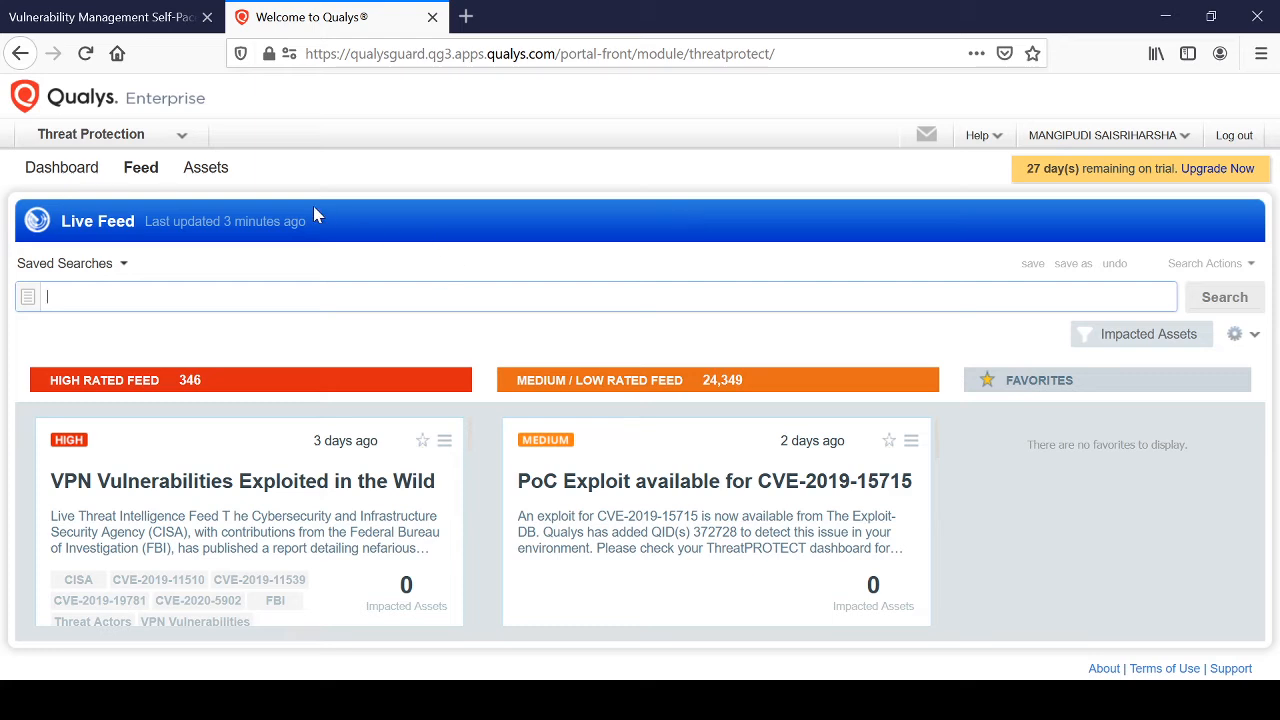
View the assets list of the Threat Protection module.
{"action": "left_click", "coordinate": [213, 175]}
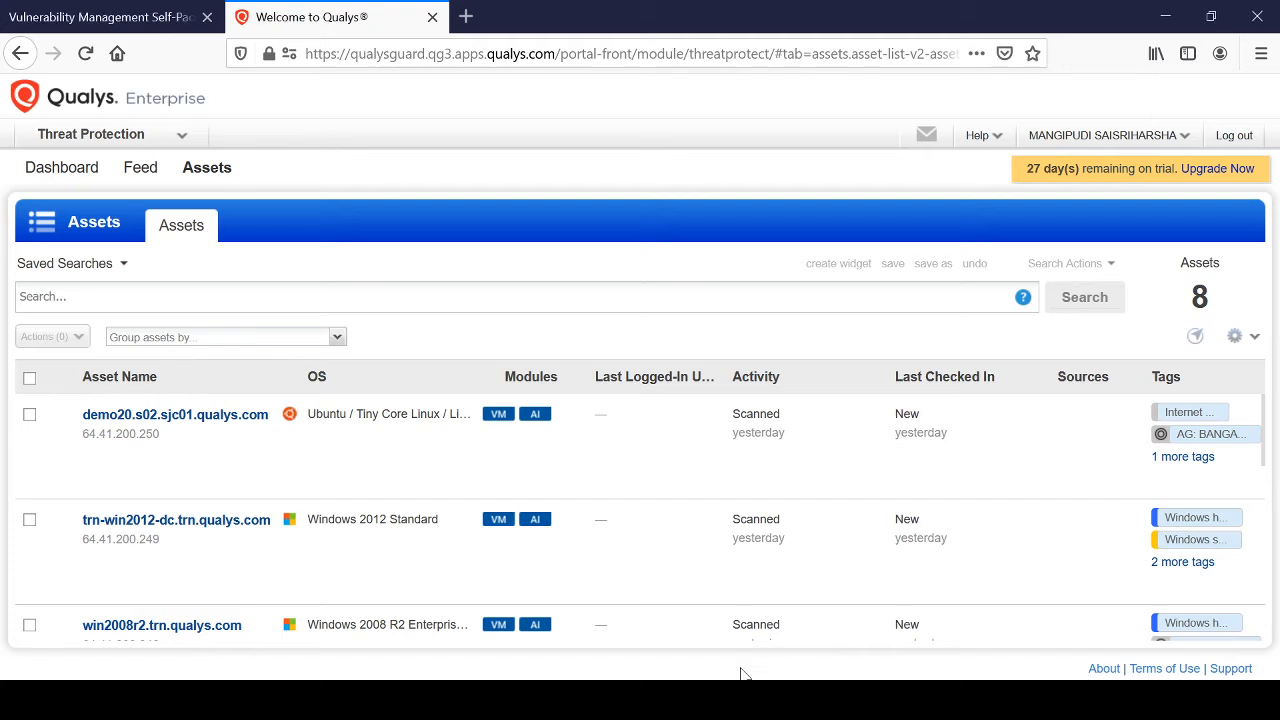
Switch to the Vulnerability Management module and open the search lists in its reports area.
{"action": "left_click", "coordinate": [100, 140]}
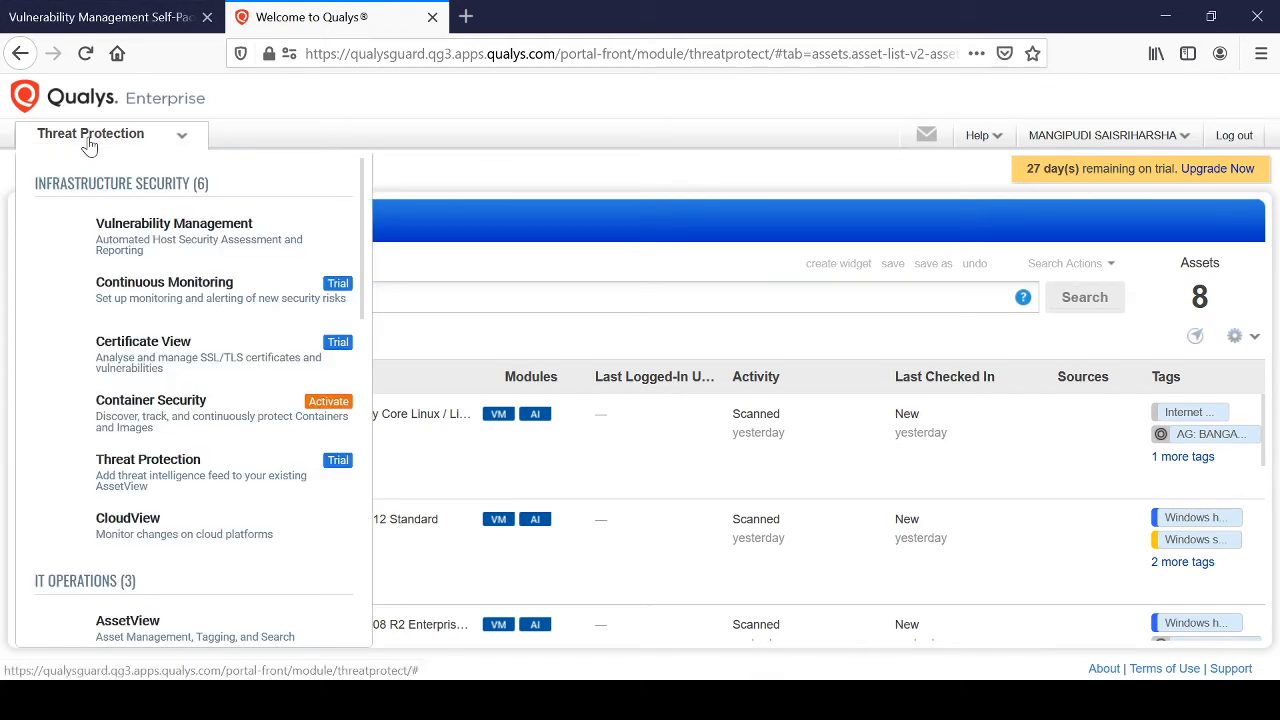
{"action": "left_click", "coordinate": [138, 250]}
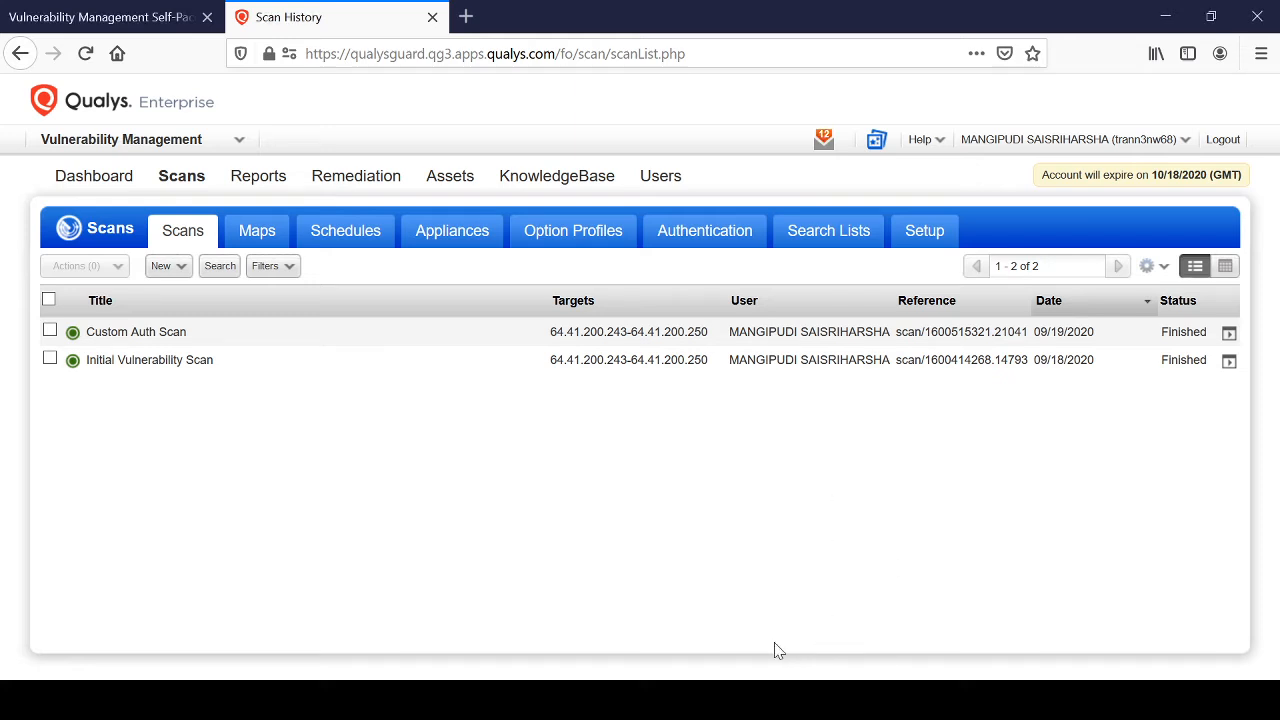
{"action": "left_click", "coordinate": [262, 180]}
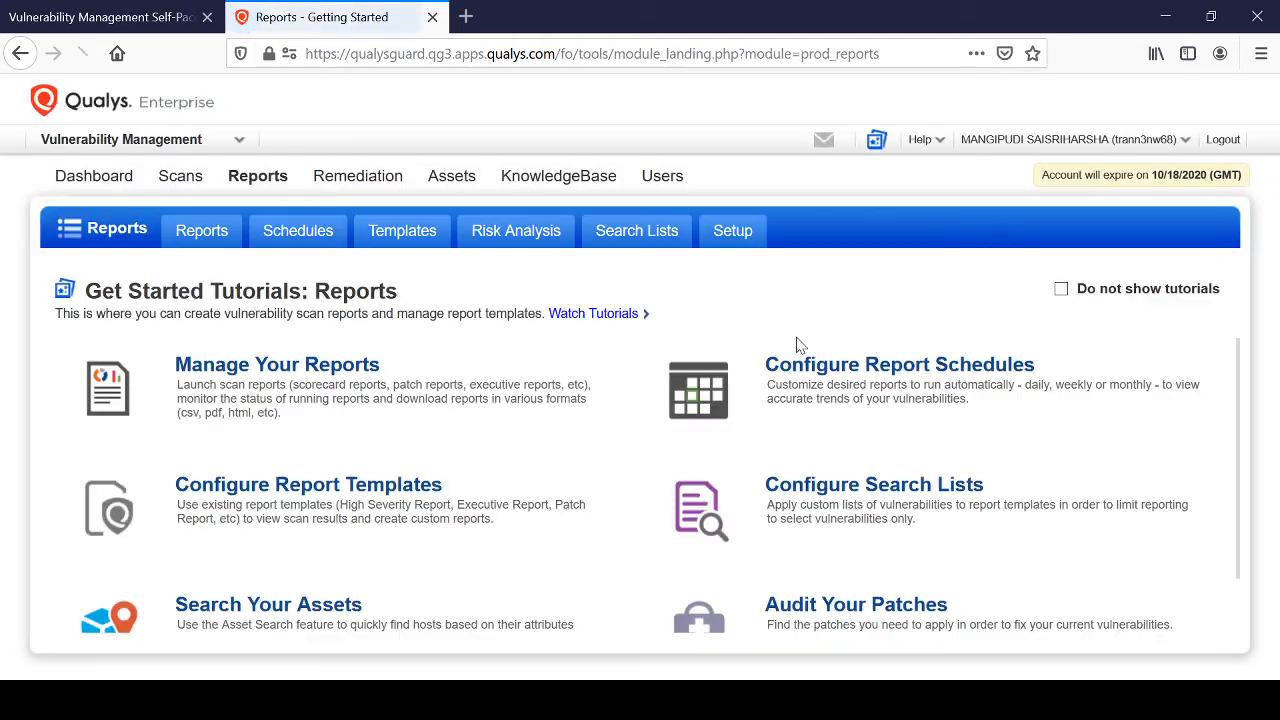
{"action": "left_click", "coordinate": [620, 236]}
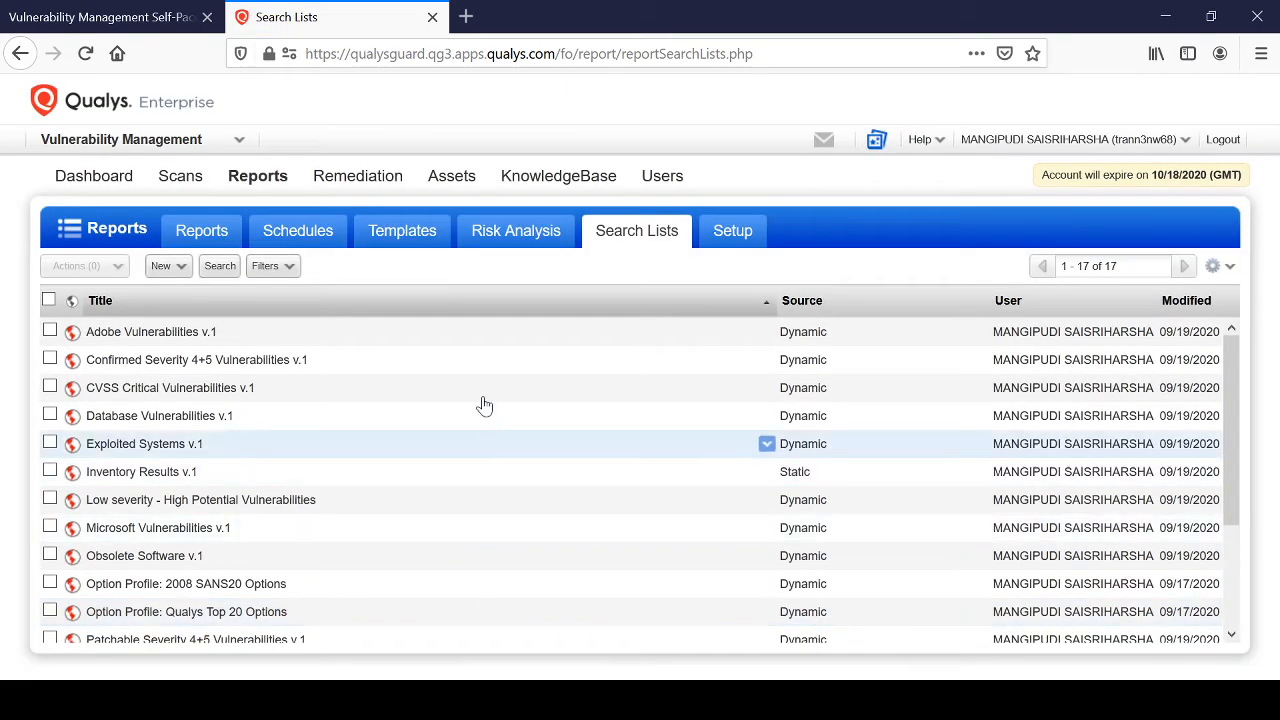
{"action": "scroll", "coordinate": [486, 397], "scroll_direction": "down", "scroll_amount": 3}
{"action": "scroll", "coordinate": [486, 394], "scroll_direction": "up", "scroll_amount": 3}
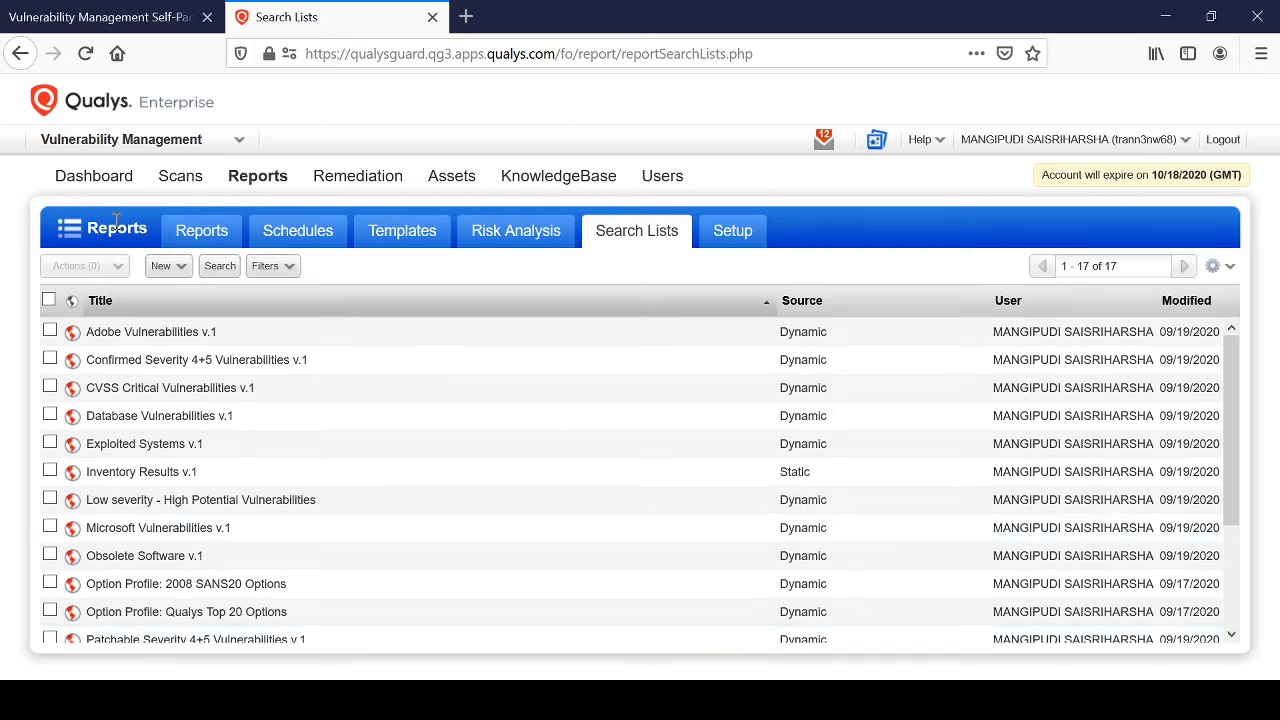
Start a new dynamic vulnerability search list titled "Easy exploit search".
{"action": "left_click", "coordinate": [178, 266]}
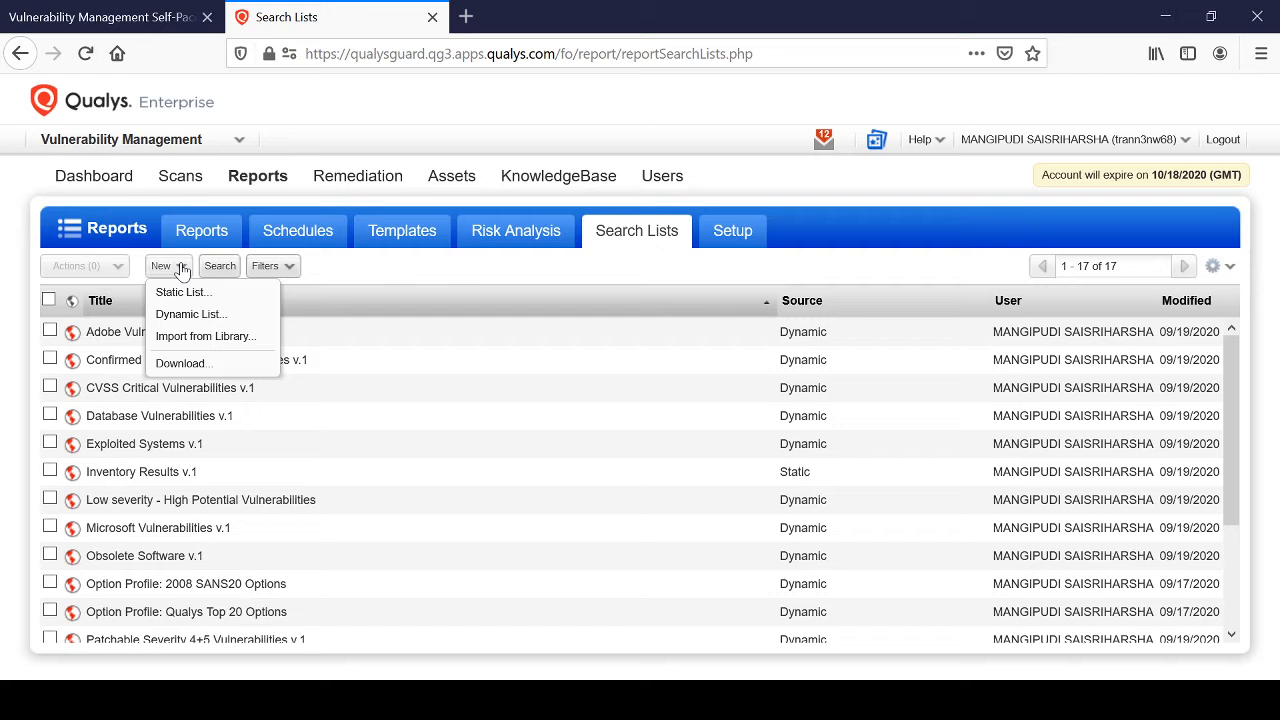
{"action": "left_click", "coordinate": [194, 318]}
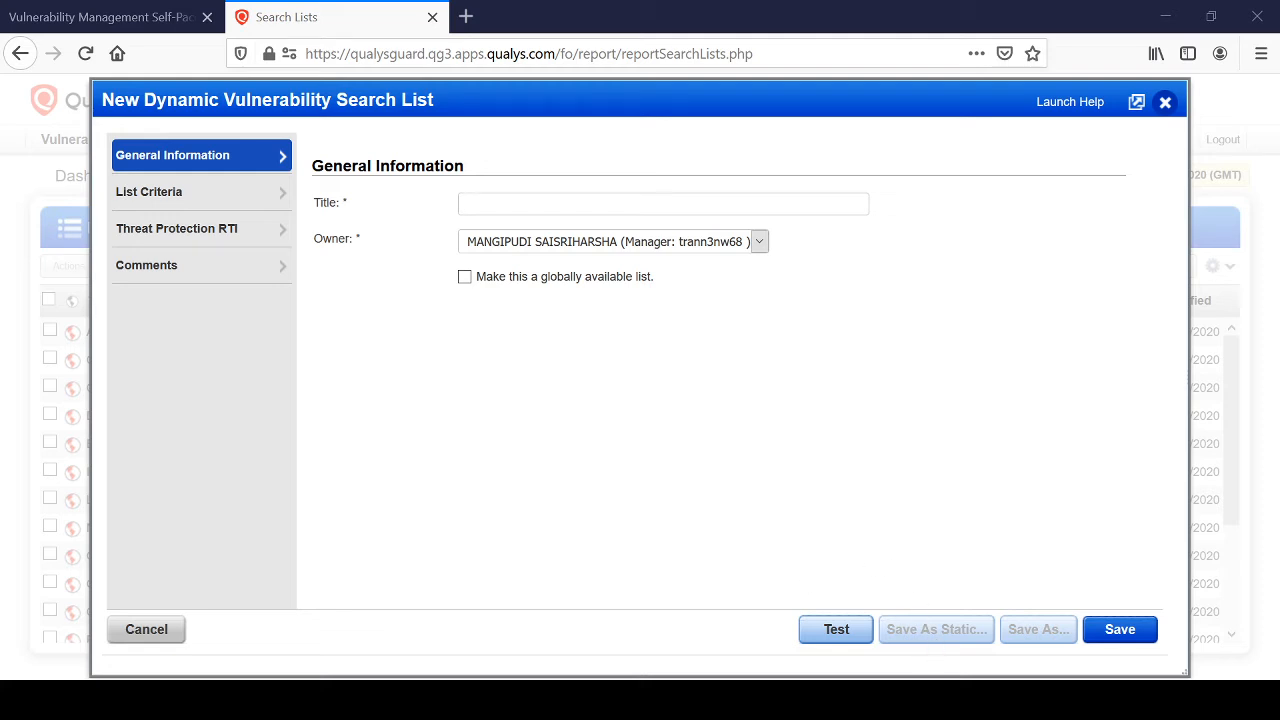
{"action": "left_click", "coordinate": [525, 203]}
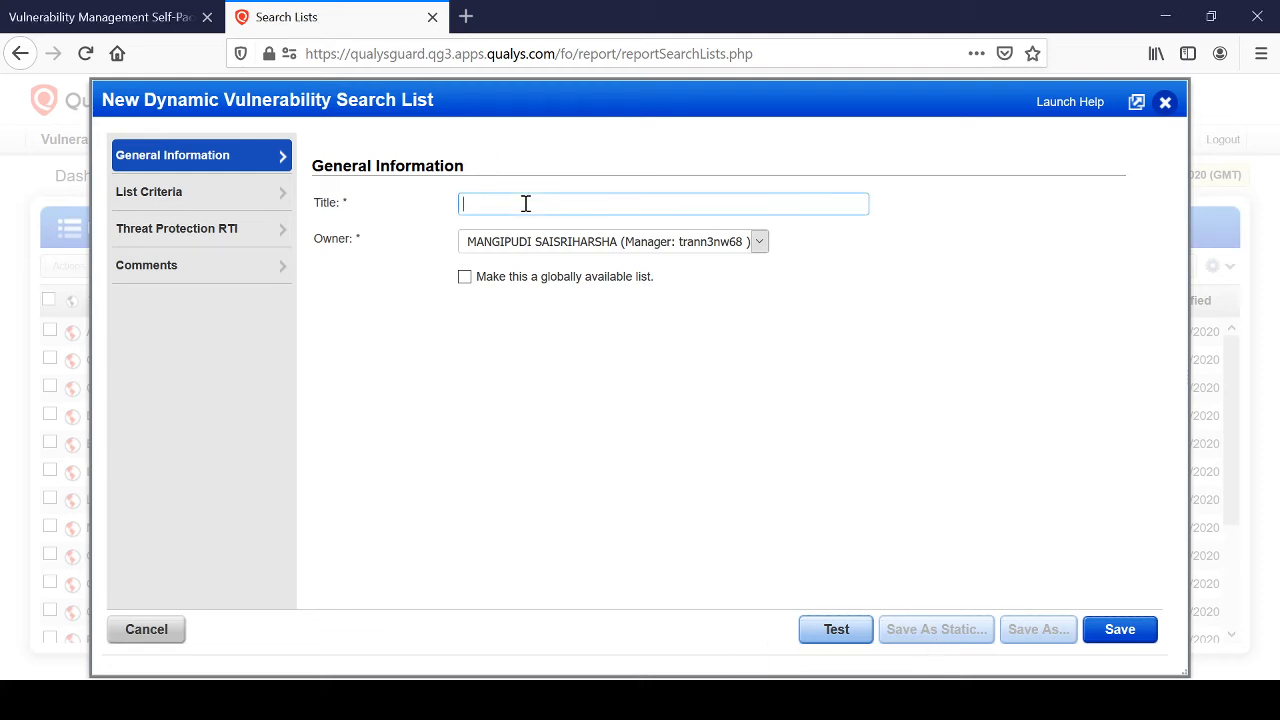
{"action": "type", "text": "Easy sesp"}
{"action": "key", "text": "BackSpace"}
{"action": "key", "text": "BackSpace"}
{"action": "key", "text": "BackSpace"}
{"action": "key", "text": "BackSpace"}
{"action": "type", "text": "exploit searhch"}
{"action": "key", "text": "BackSpace"}
{"action": "key", "text": "BackSpace"}
{"action": "key", "text": "BackSpace"}
{"action": "key", "text": "BackSpace"}
{"action": "type", "text": "ch"}
{"action": "key", "text": "BackSpace"}
{"action": "key", "text": "BackSpace"}
{"action": "type", "text": "rf"}
{"action": "key", "text": "BackSpace"}
{"action": "type", "text": "chj"}
{"action": "key", "text": "BackSpace"}
Enable the Easy Exploit real-time threat indicator for the search list and save the list.
{"action": "left_click", "coordinate": [160, 192]}
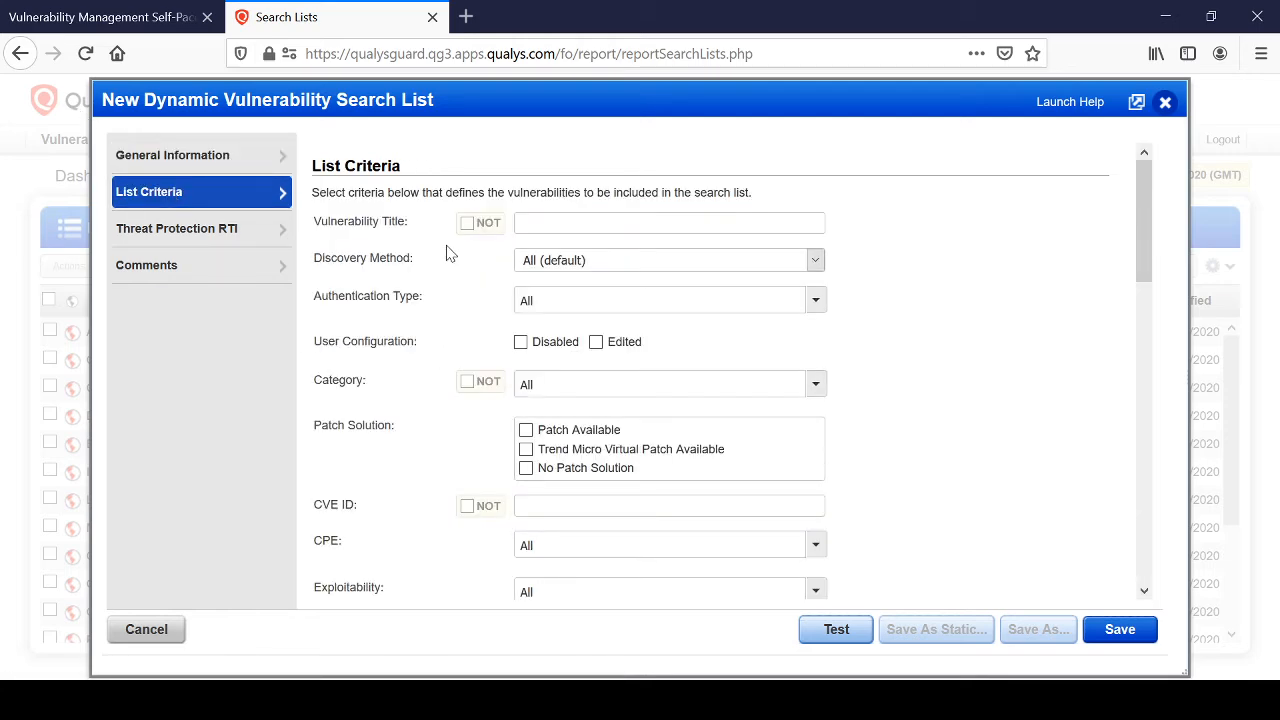
{"action": "scroll", "coordinate": [474, 366], "scroll_direction": "down", "scroll_amount": 8}
{"action": "scroll", "coordinate": [474, 366], "scroll_direction": "down", "scroll_amount": 4}
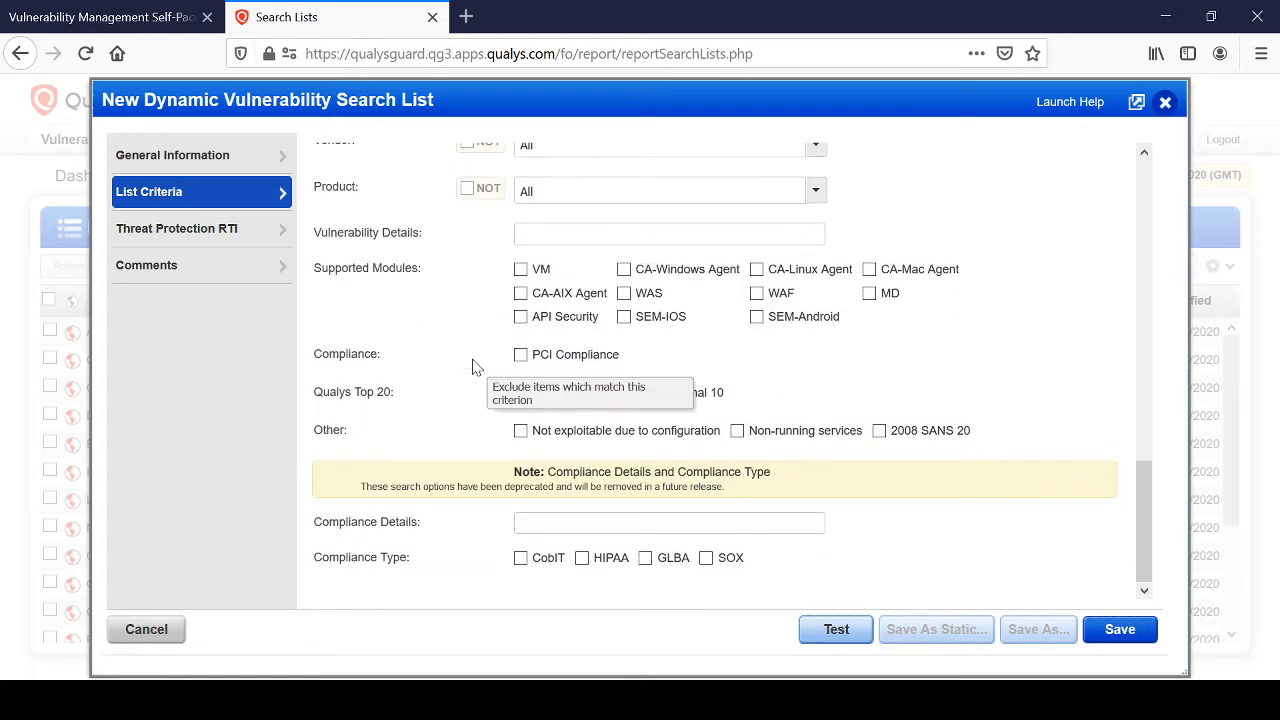
{"action": "scroll", "coordinate": [474, 363], "scroll_direction": "up", "scroll_amount": 4}
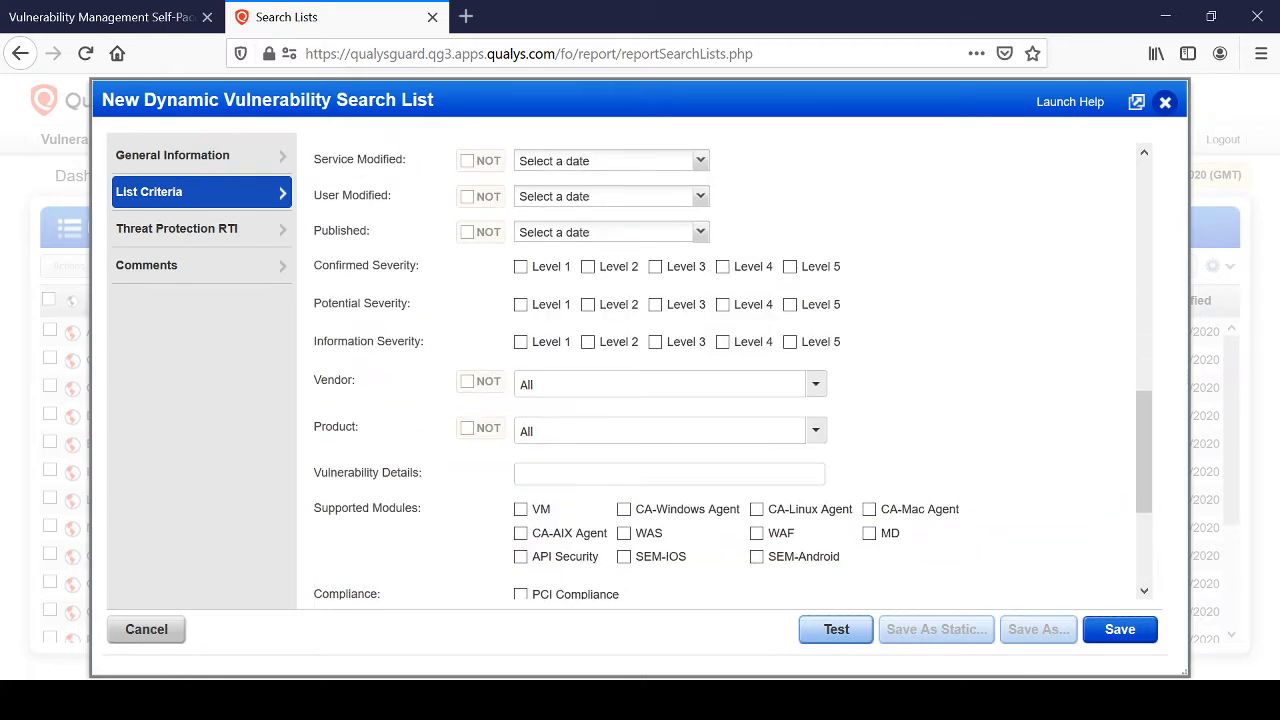
{"action": "left_click", "coordinate": [145, 230]}
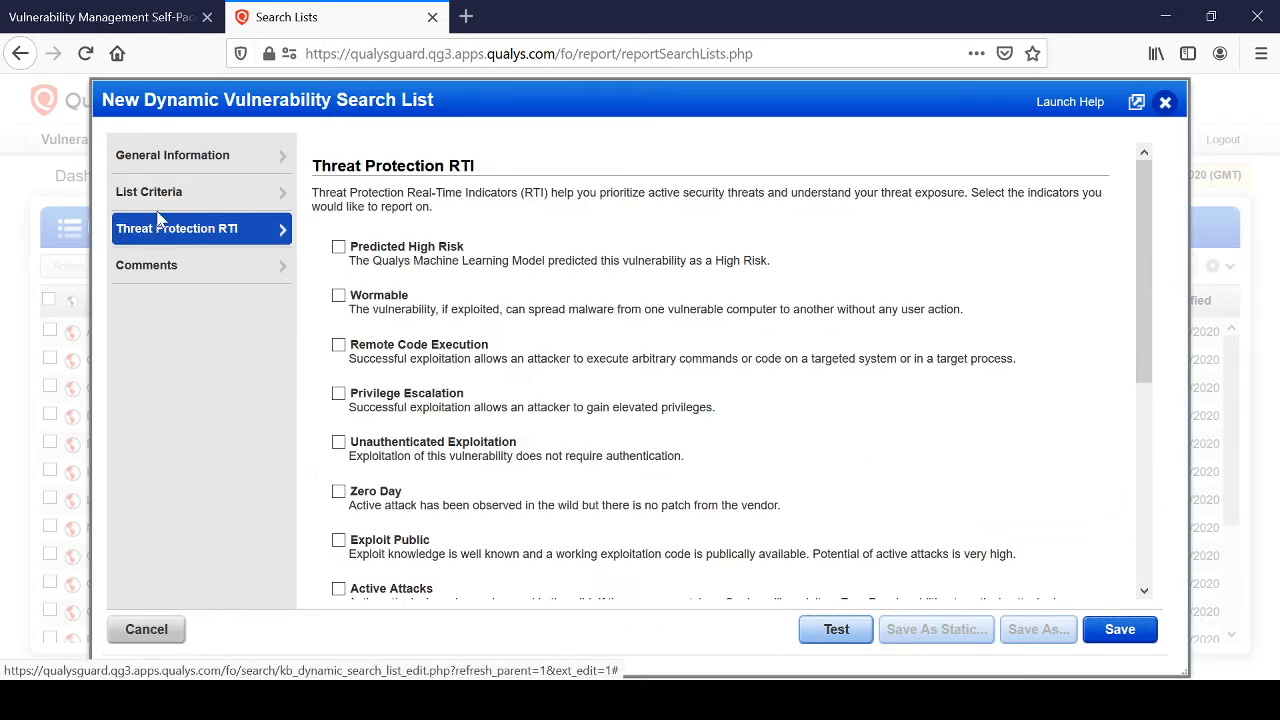
{"action": "scroll", "coordinate": [452, 364], "scroll_direction": "down", "scroll_amount": 3}
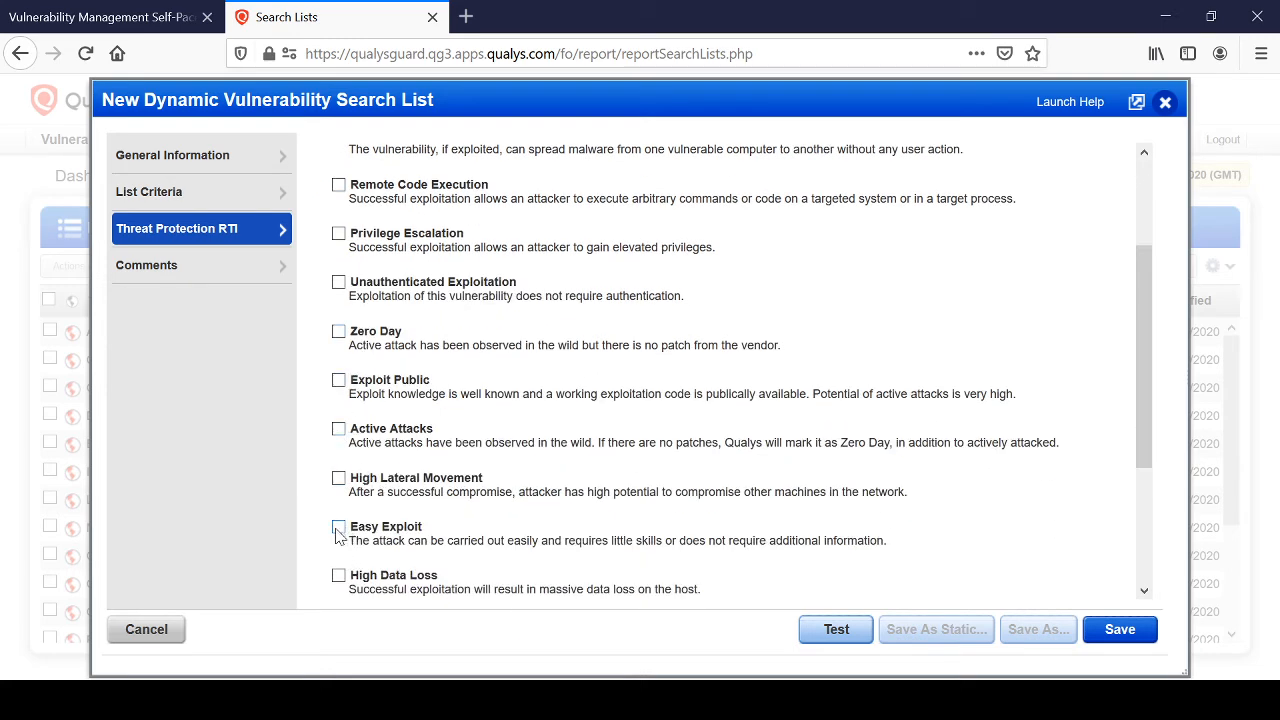
{"action": "left_click", "coordinate": [339, 527]}
{"action": "scroll", "coordinate": [410, 500], "scroll_direction": "up", "scroll_amount": 3}
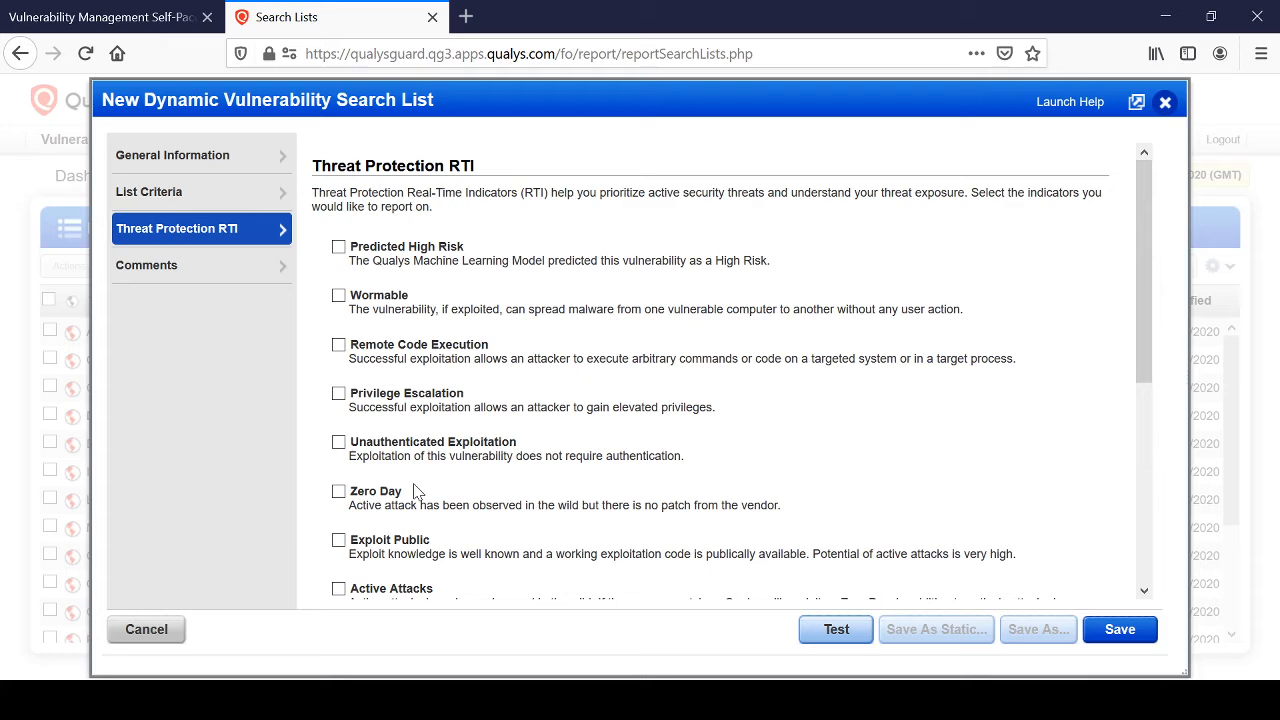
{"action": "scroll", "coordinate": [452, 415], "scroll_direction": "down", "scroll_amount": 4}
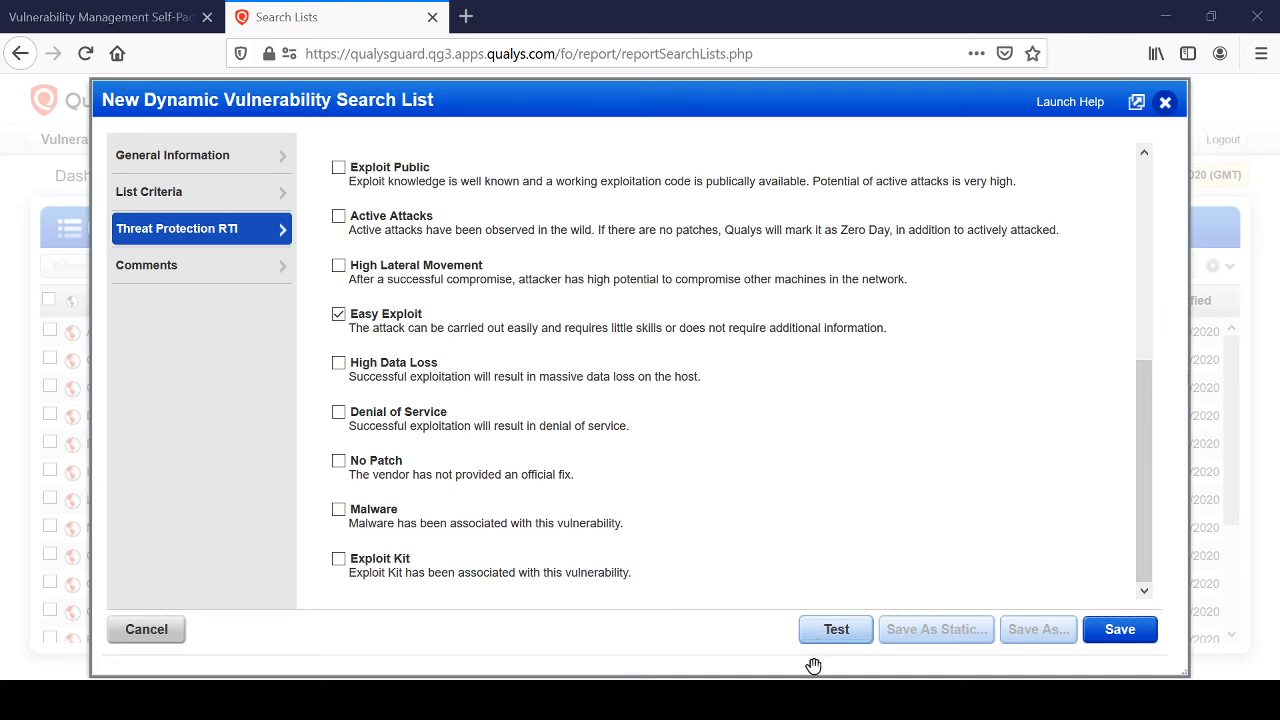
{"action": "left_click", "coordinate": [1110, 628]}
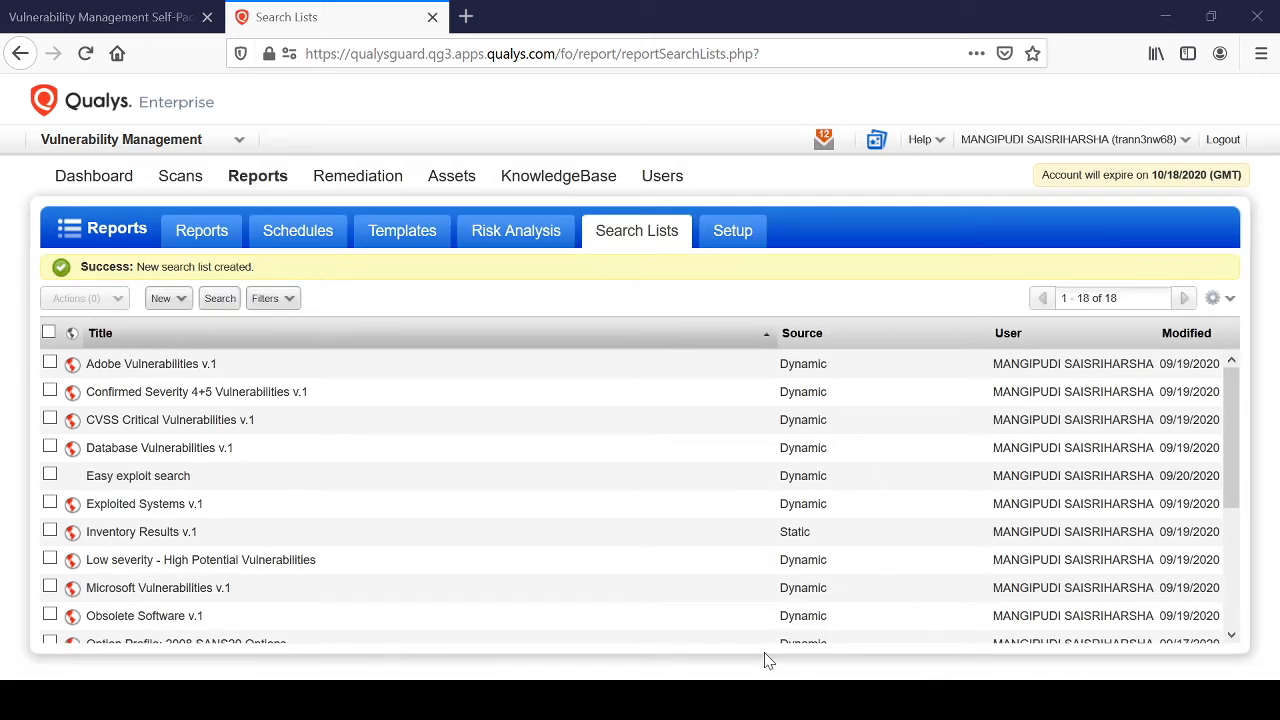
Open the list of report templates.
{"action": "left_click", "coordinate": [380, 230]}
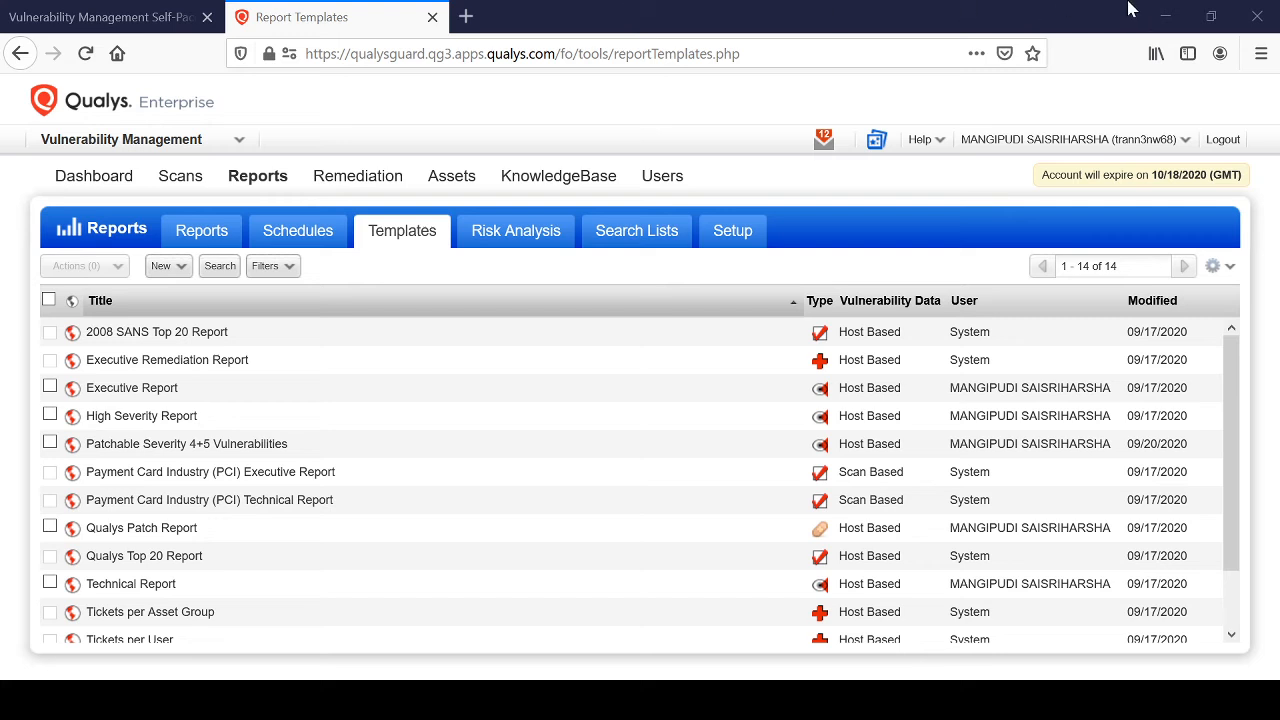
{"action": "left_click", "coordinate": [182, 267]}
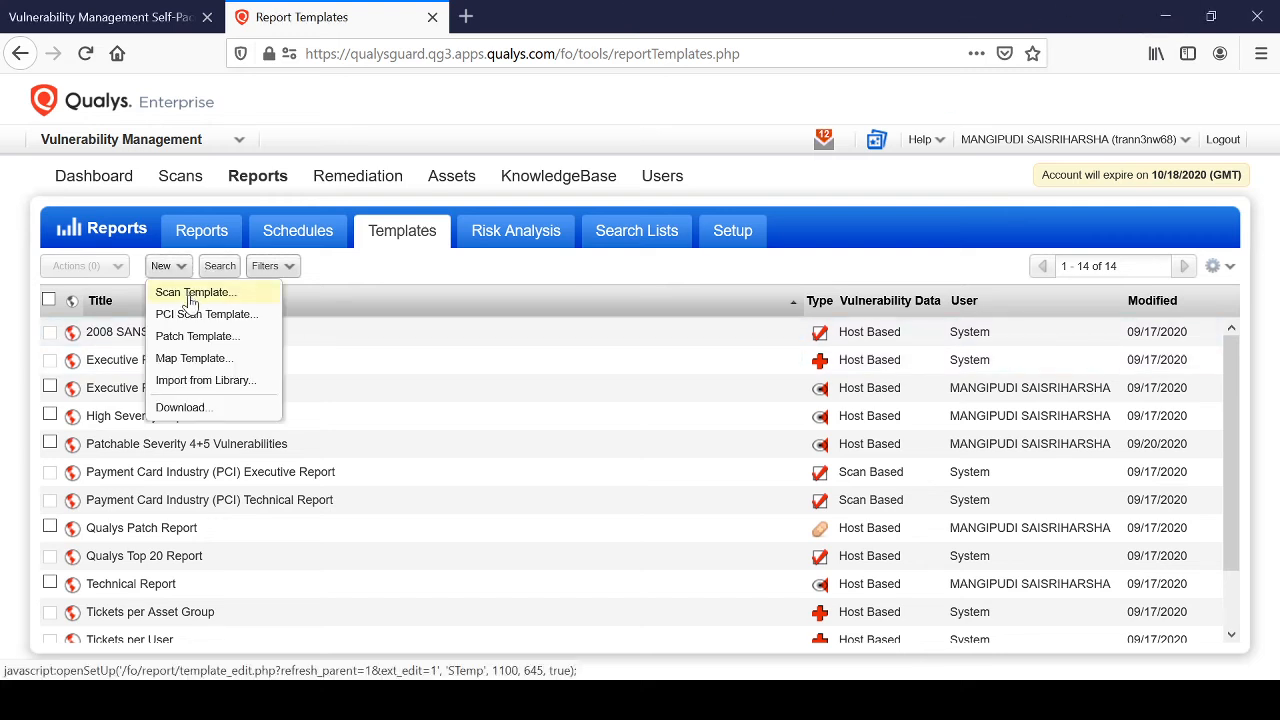
{"action": "left_click", "coordinate": [245, 294]}
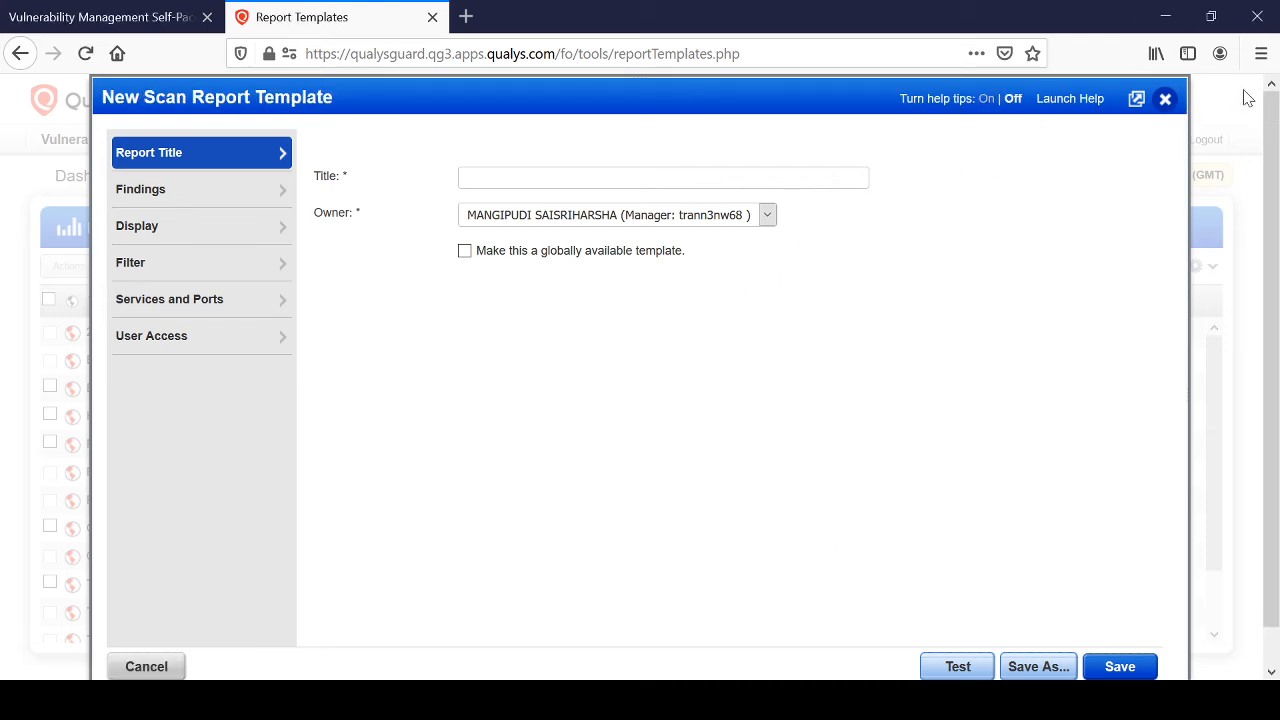
{"action": "left_click", "coordinate": [1165, 99]}
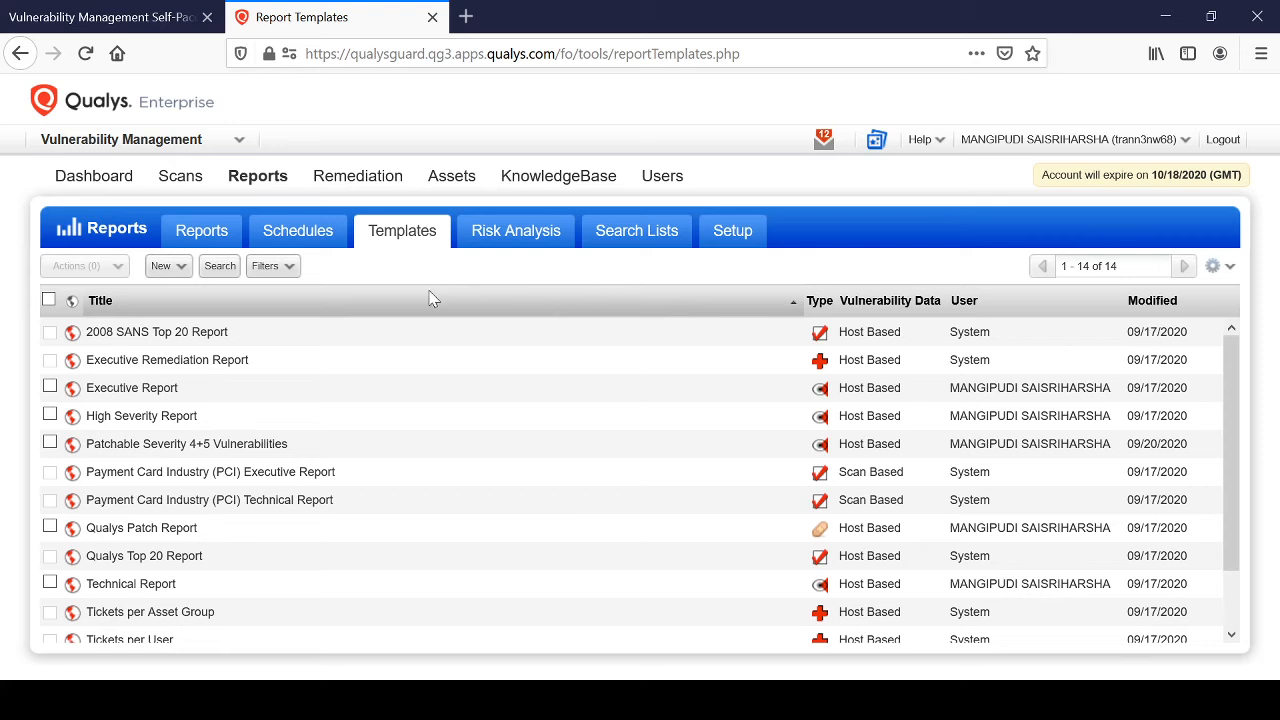
Start a new patch report template titled "Patch template for easy exploit".
{"action": "left_click", "coordinate": [183, 268]}
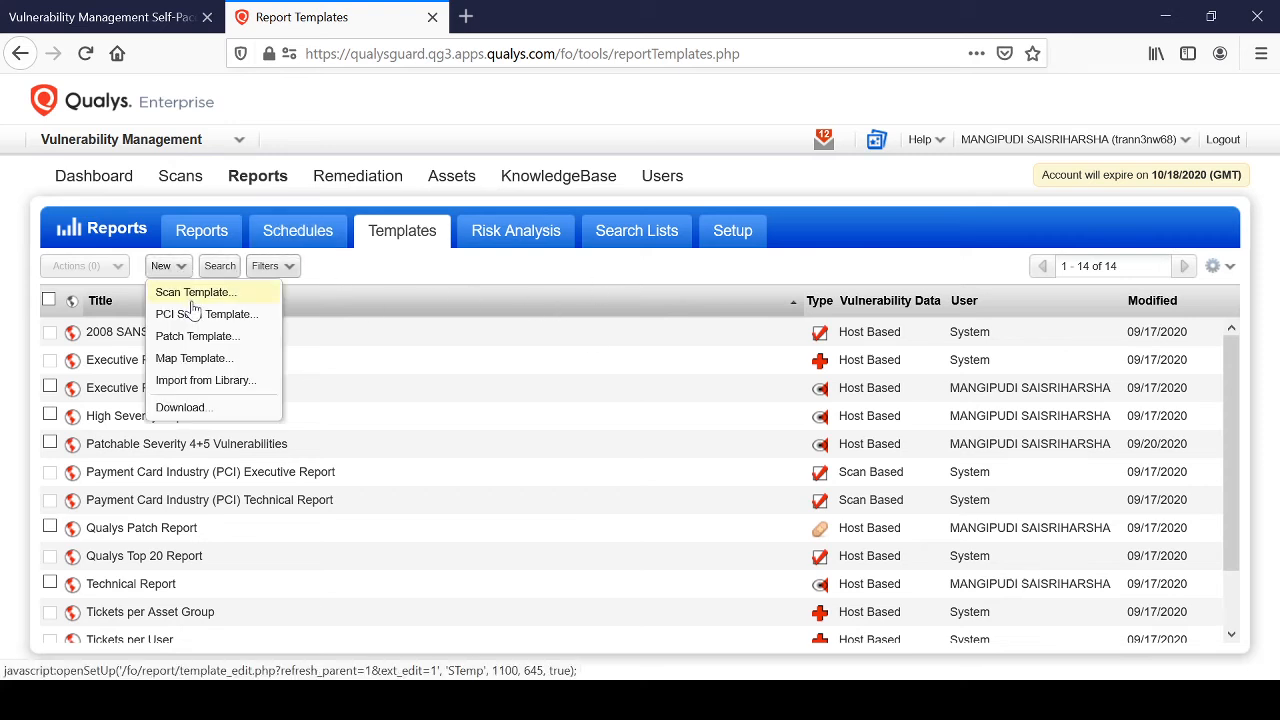
{"action": "left_click", "coordinate": [195, 338]}
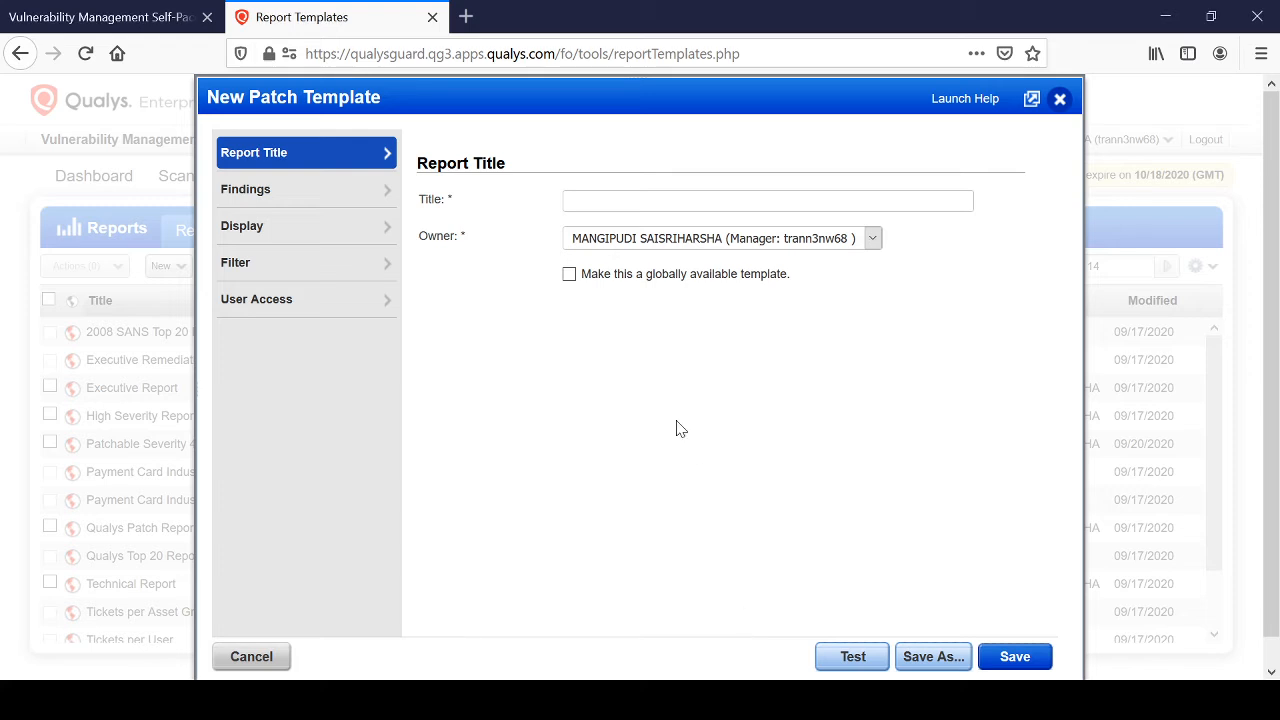
{"action": "left_click", "coordinate": [646, 201]}
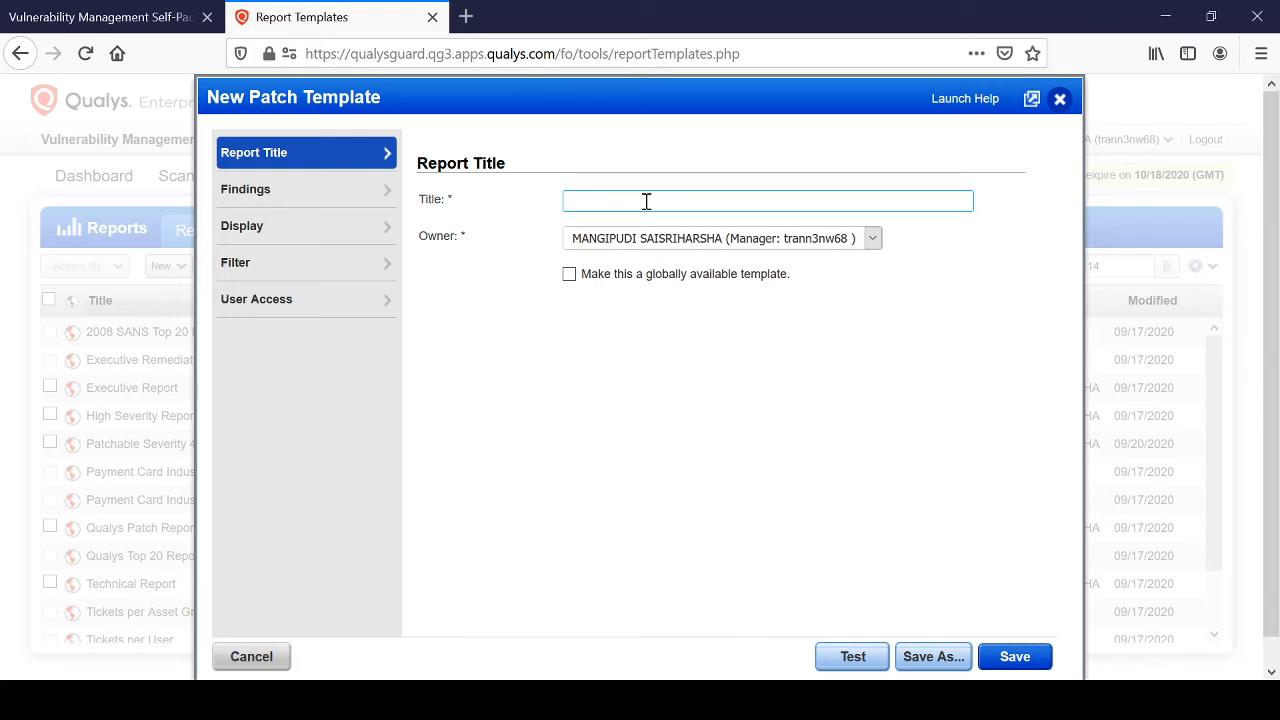
{"action": "type", "text": "Patch template for easy esploits"}
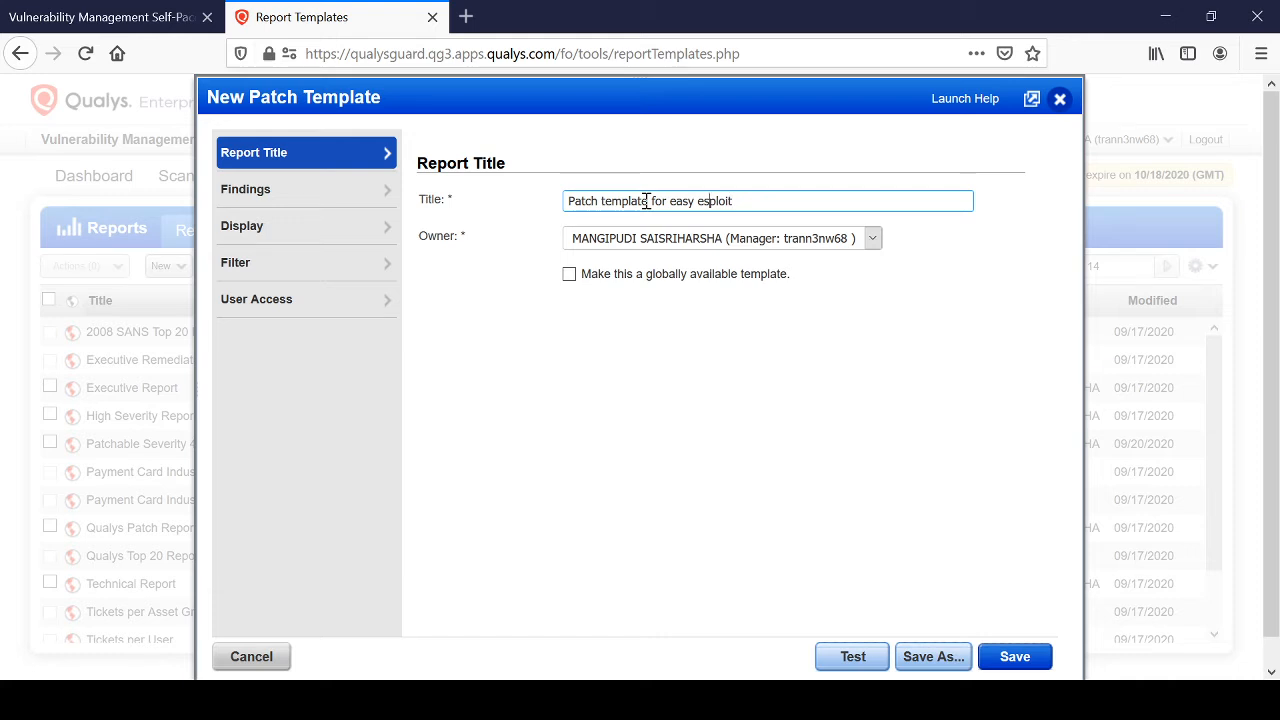
{"action": "key", "text": "BackSpace"}
{"action": "type", "text": "x"}
Set the asset group AG: BANGALORE as the host target in the patch template's findings.
{"action": "left_click", "coordinate": [290, 189]}
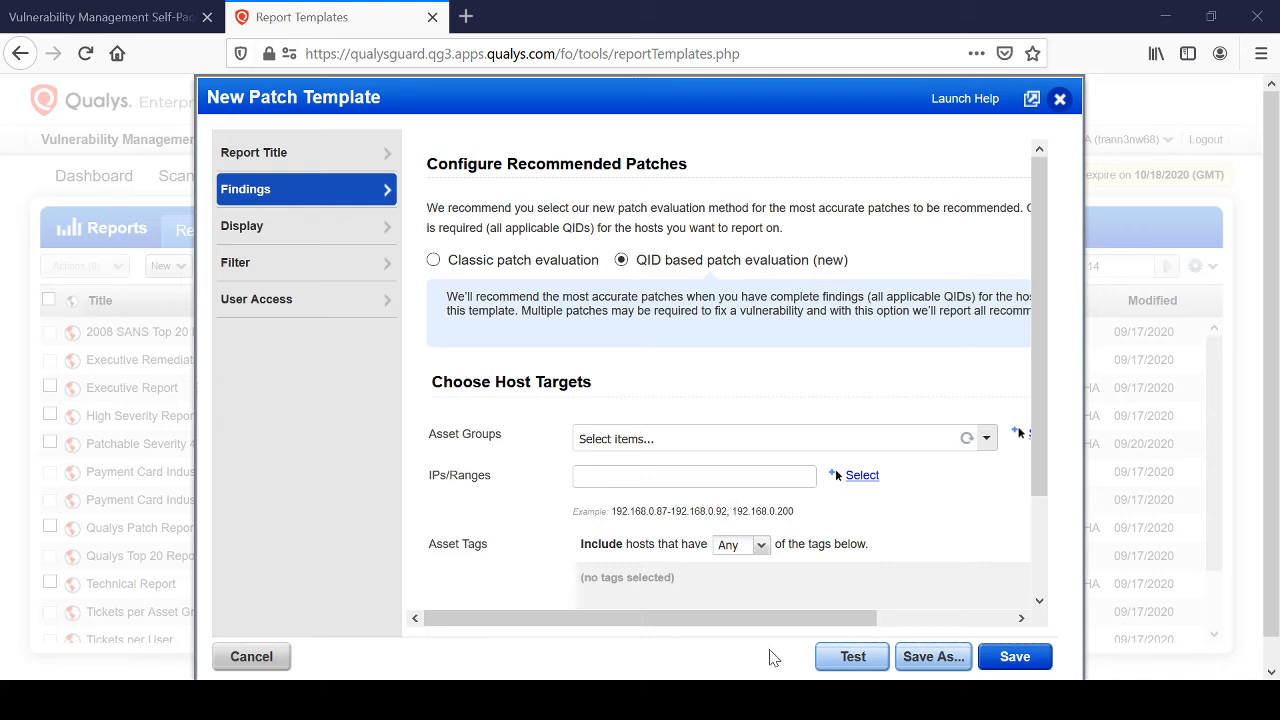
{"action": "left_click", "coordinate": [886, 437]}
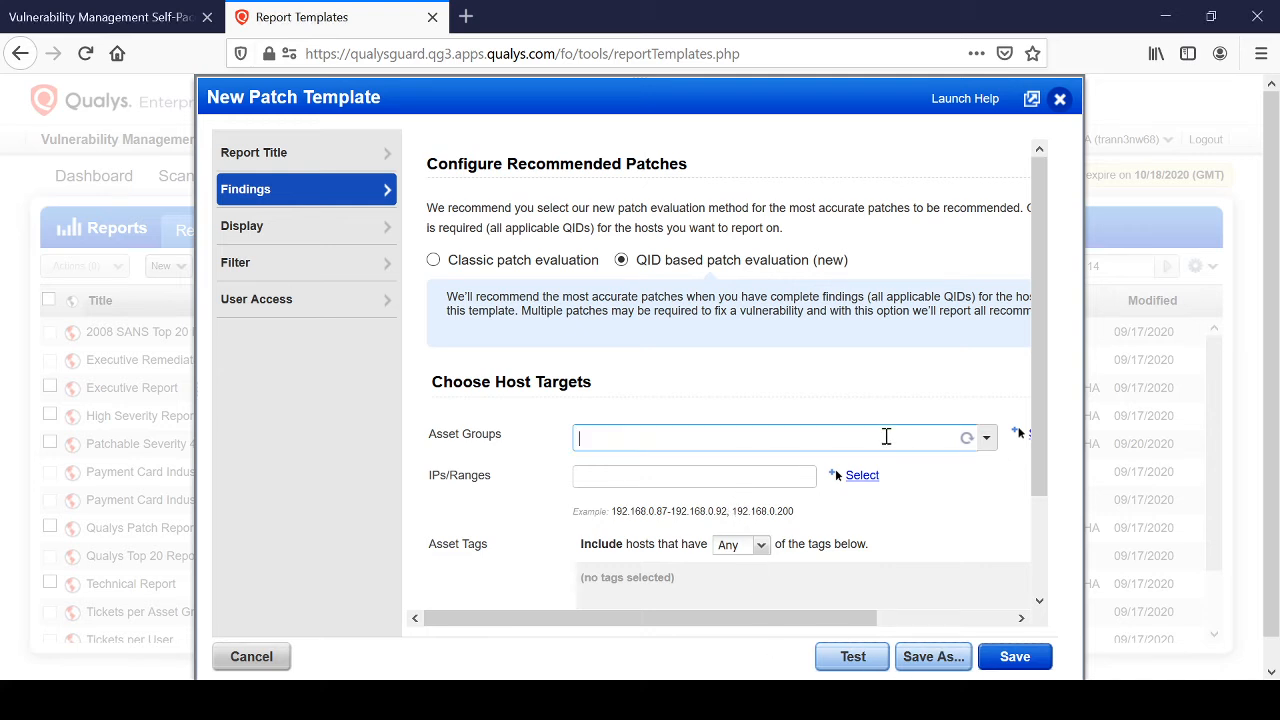
{"action": "left_click", "coordinate": [986, 440]}
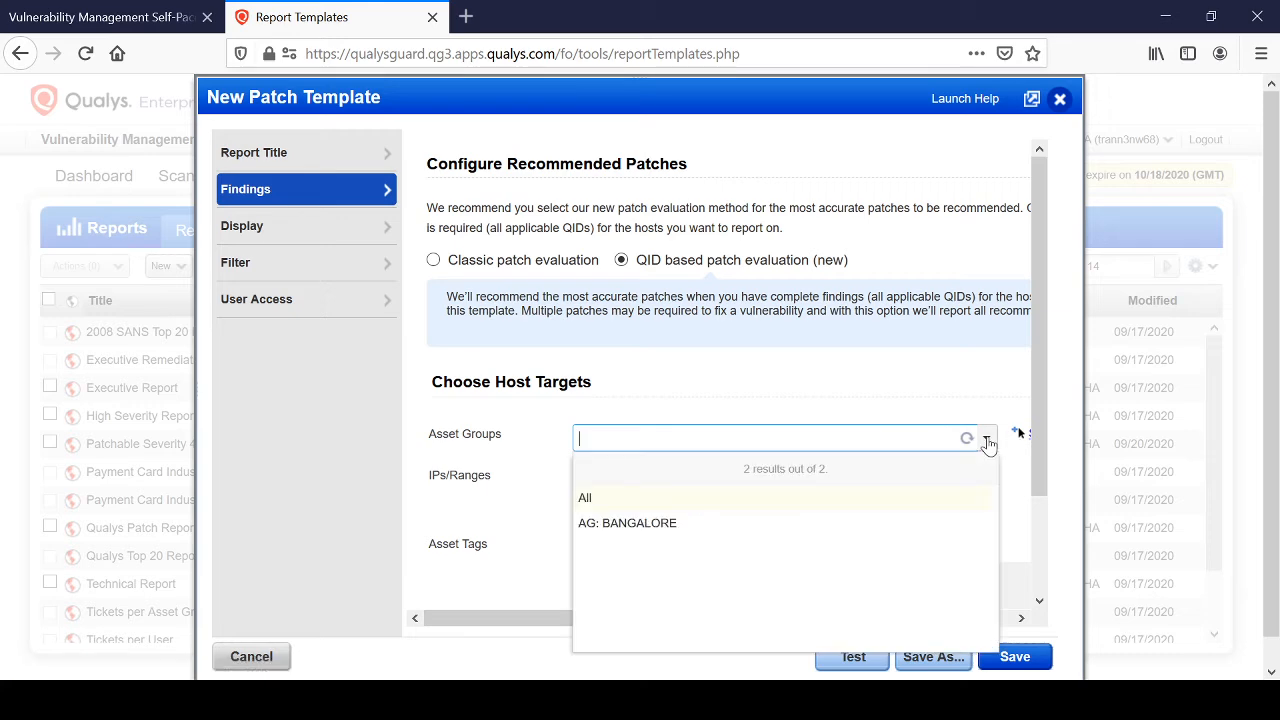
{"action": "left_click", "coordinate": [745, 525]}
{"action": "left_click", "coordinate": [745, 408]}
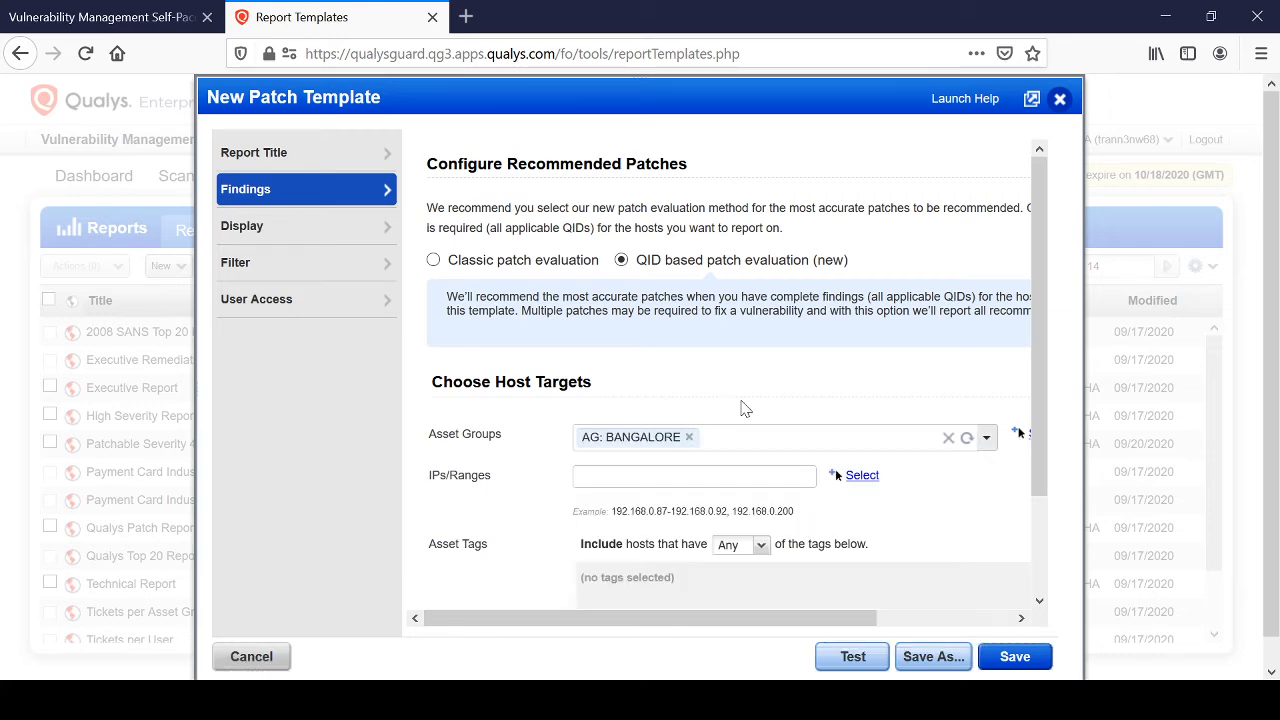
Group the patch template's detailed results by patch in its display settings.
{"action": "scroll", "coordinate": [811, 434], "scroll_direction": "down", "scroll_amount": 2}
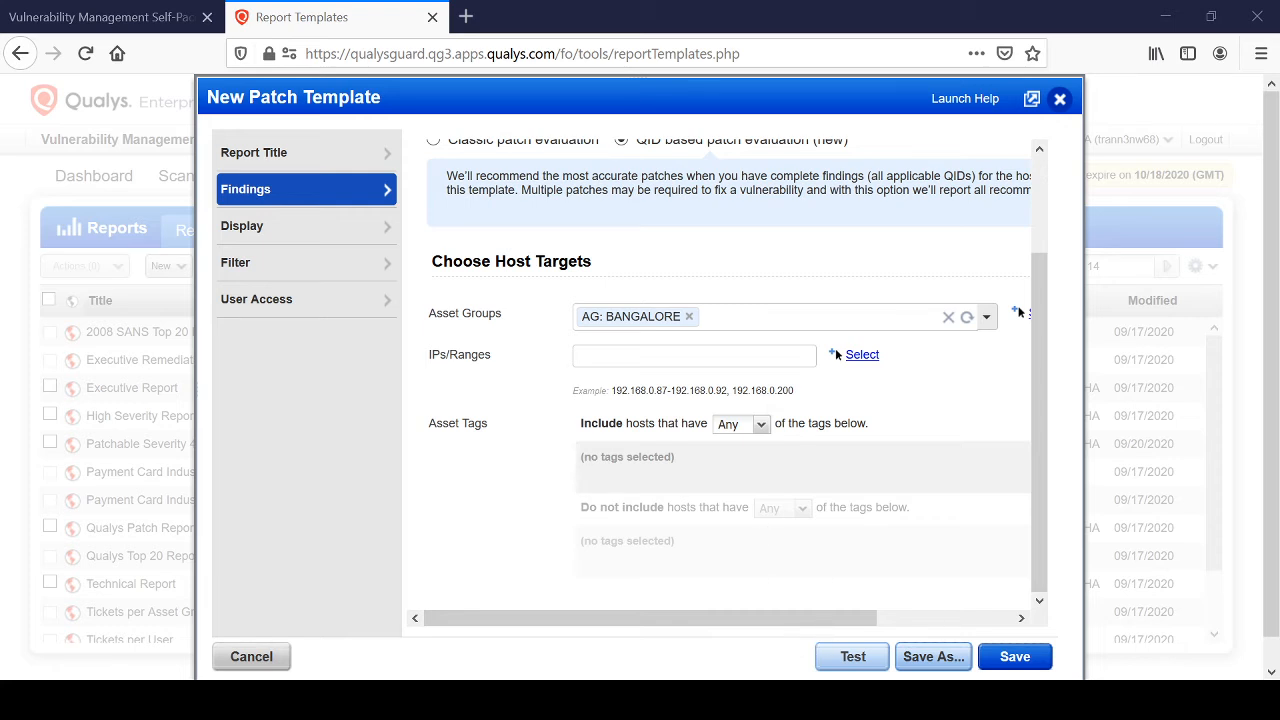
{"action": "left_click", "coordinate": [300, 226]}
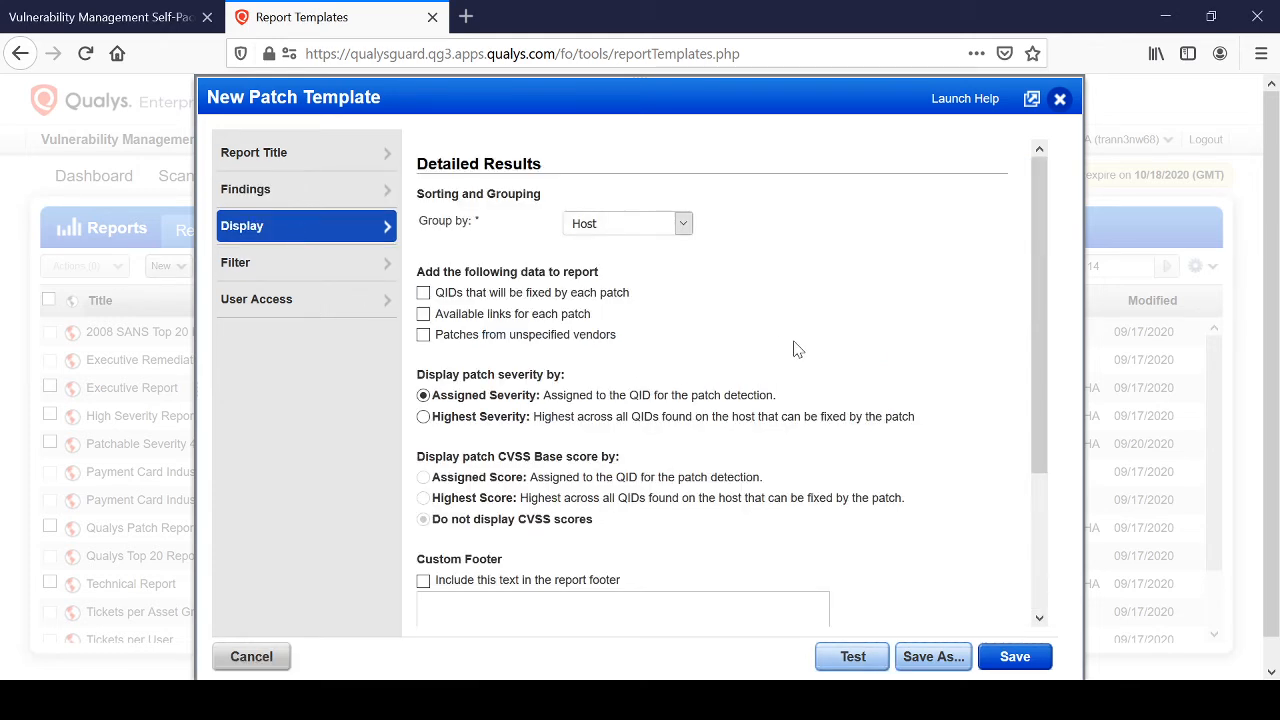
{"action": "left_click", "coordinate": [654, 223]}
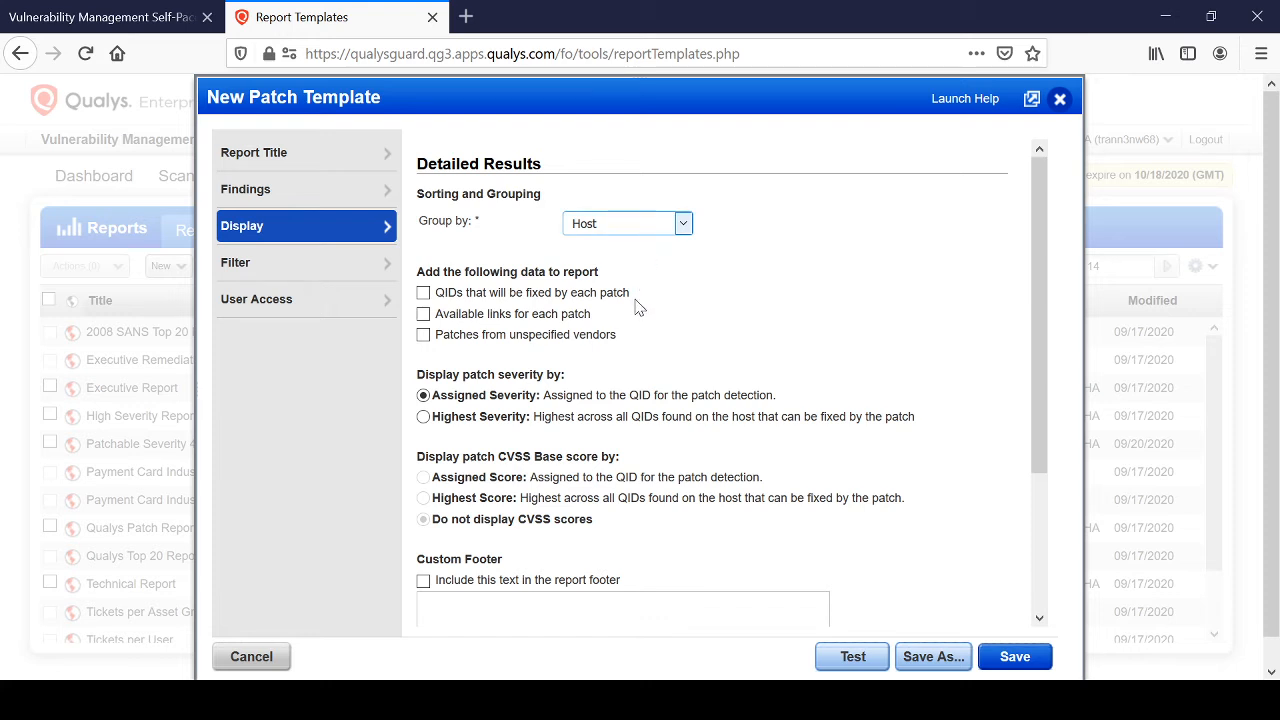
{"action": "left_click", "coordinate": [965, 425]}
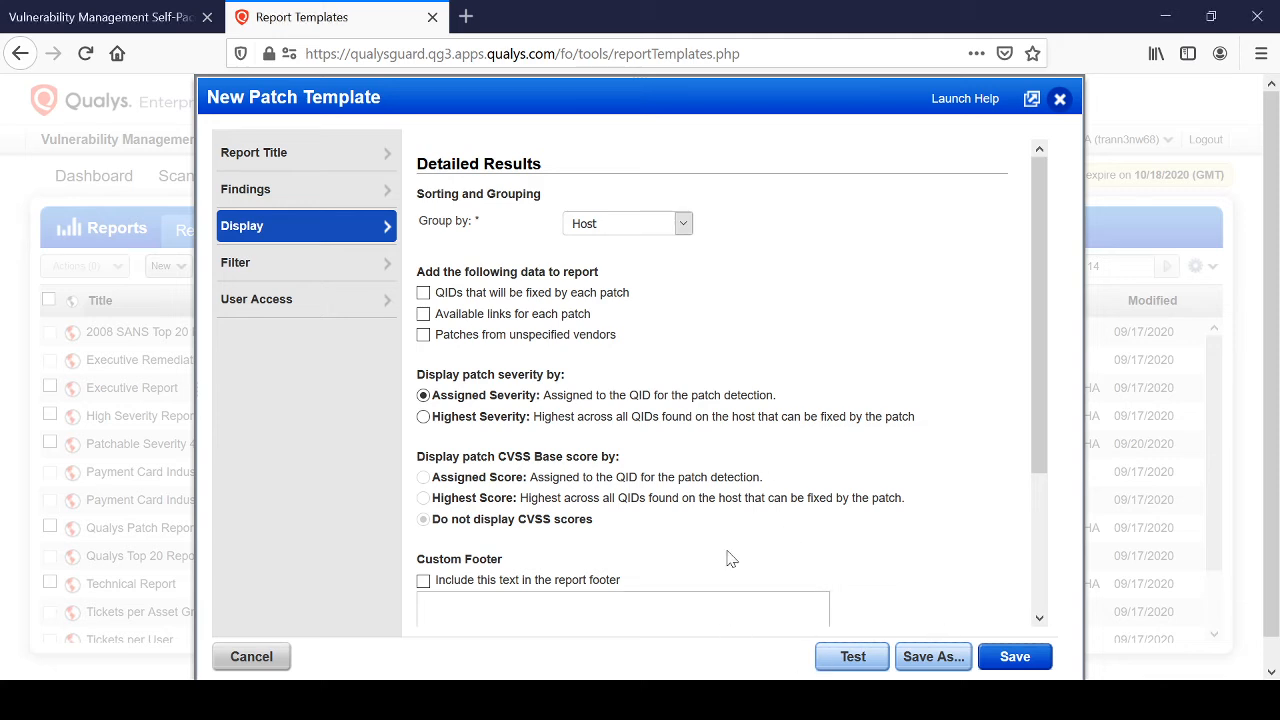
{"action": "left_click", "coordinate": [650, 224]}
{"action": "left_click", "coordinate": [641, 280]}
Include the QIDs fixed by each patch, available patch links, and patches from unspecified vendors in the report data.
{"action": "left_click", "coordinate": [545, 298]}
{"action": "left_click", "coordinate": [540, 316]}
{"action": "left_click", "coordinate": [530, 341]}
Filter the patch template to custom vulnerability reporting using the "Easy exploit search" list.
{"action": "scroll", "coordinate": [820, 416], "scroll_direction": "down", "scroll_amount": 3}
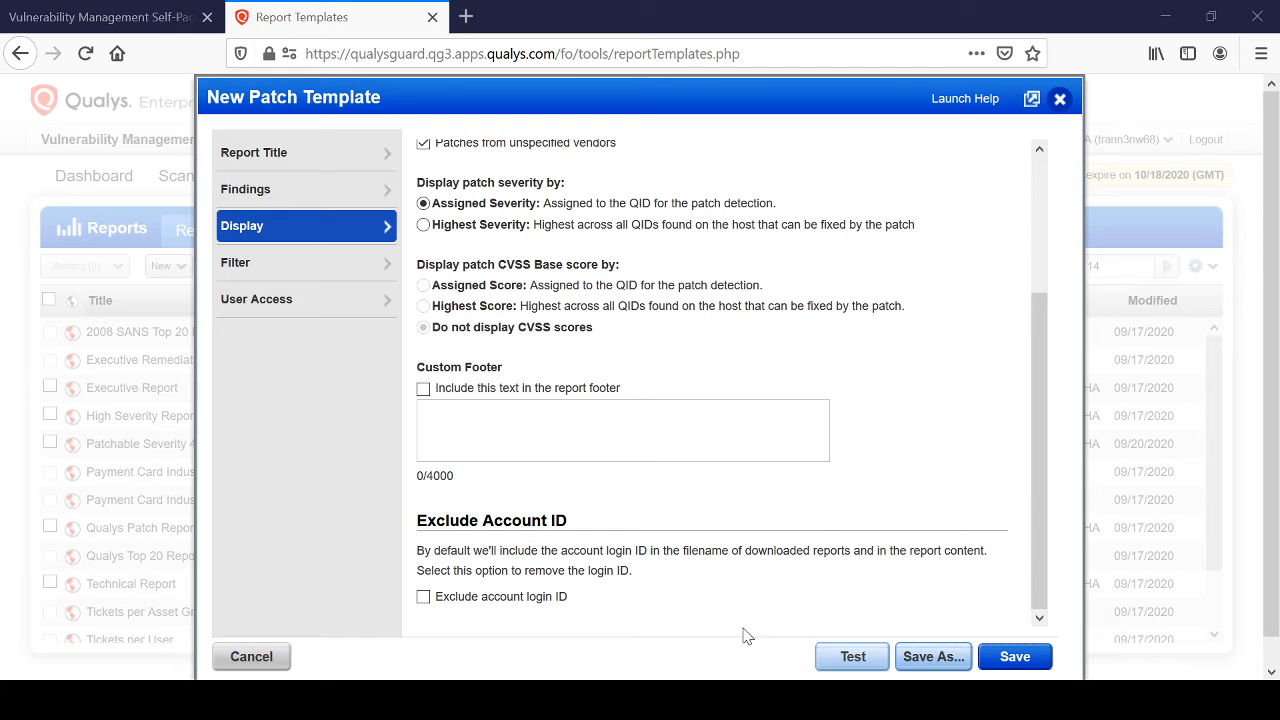
{"action": "scroll", "coordinate": [598, 380], "scroll_direction": "down", "scroll_amount": 1}
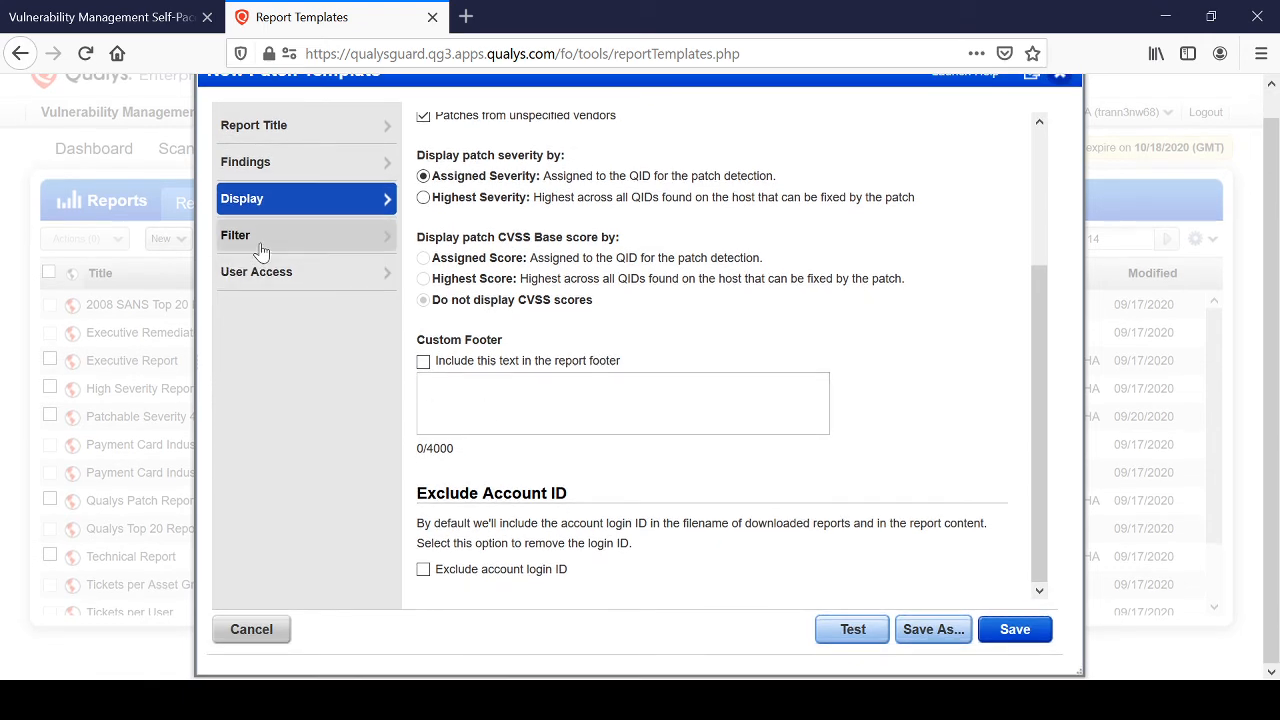
{"action": "left_click", "coordinate": [300, 235]}
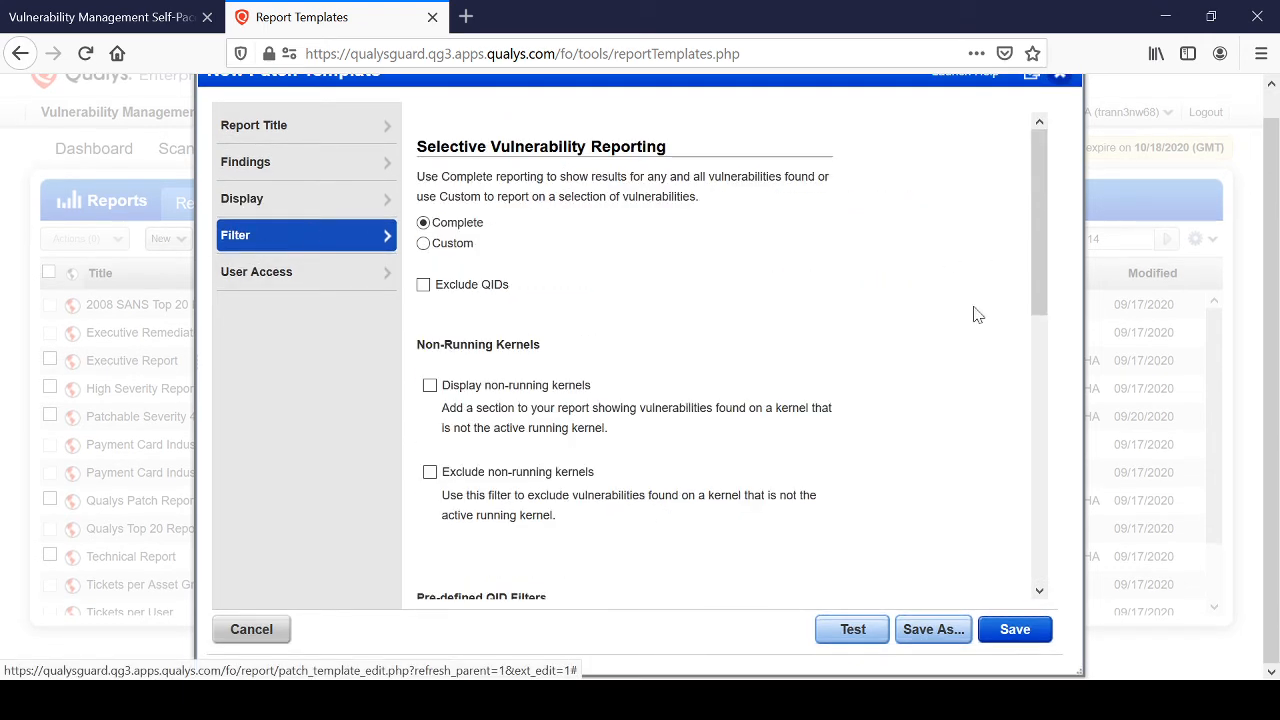
{"action": "left_click", "coordinate": [459, 249]}
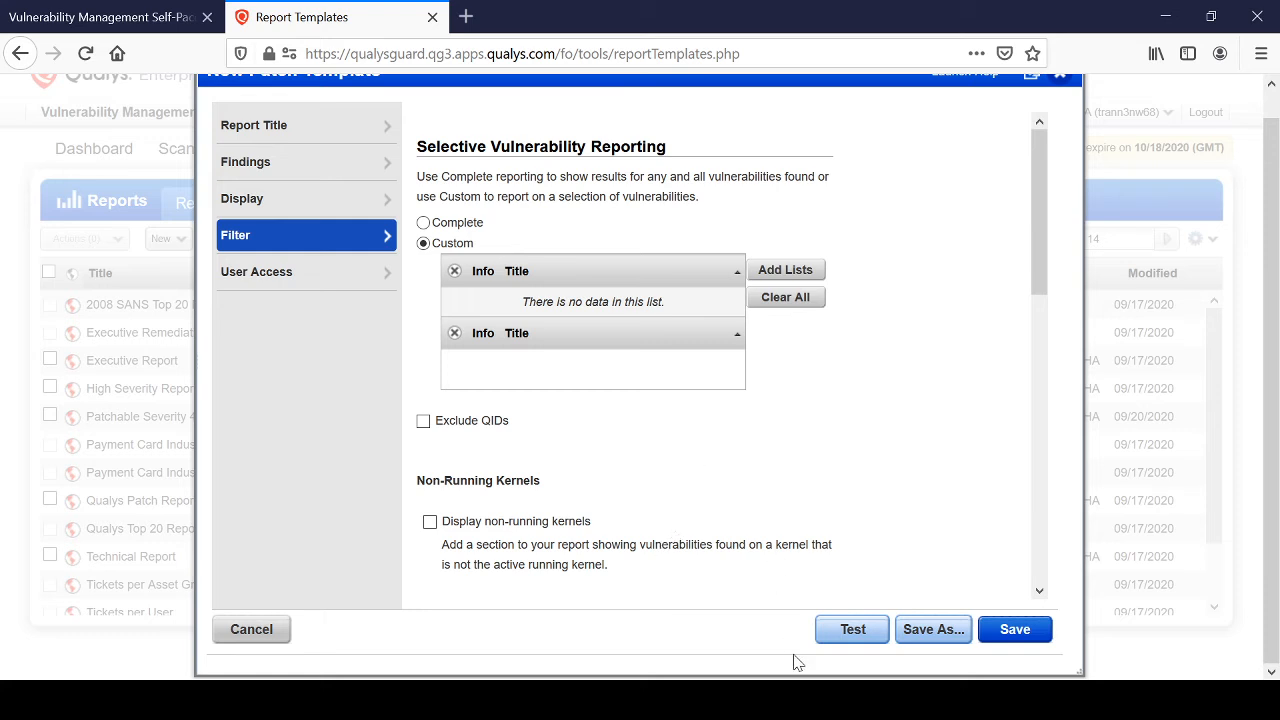
{"action": "left_click", "coordinate": [806, 700]}
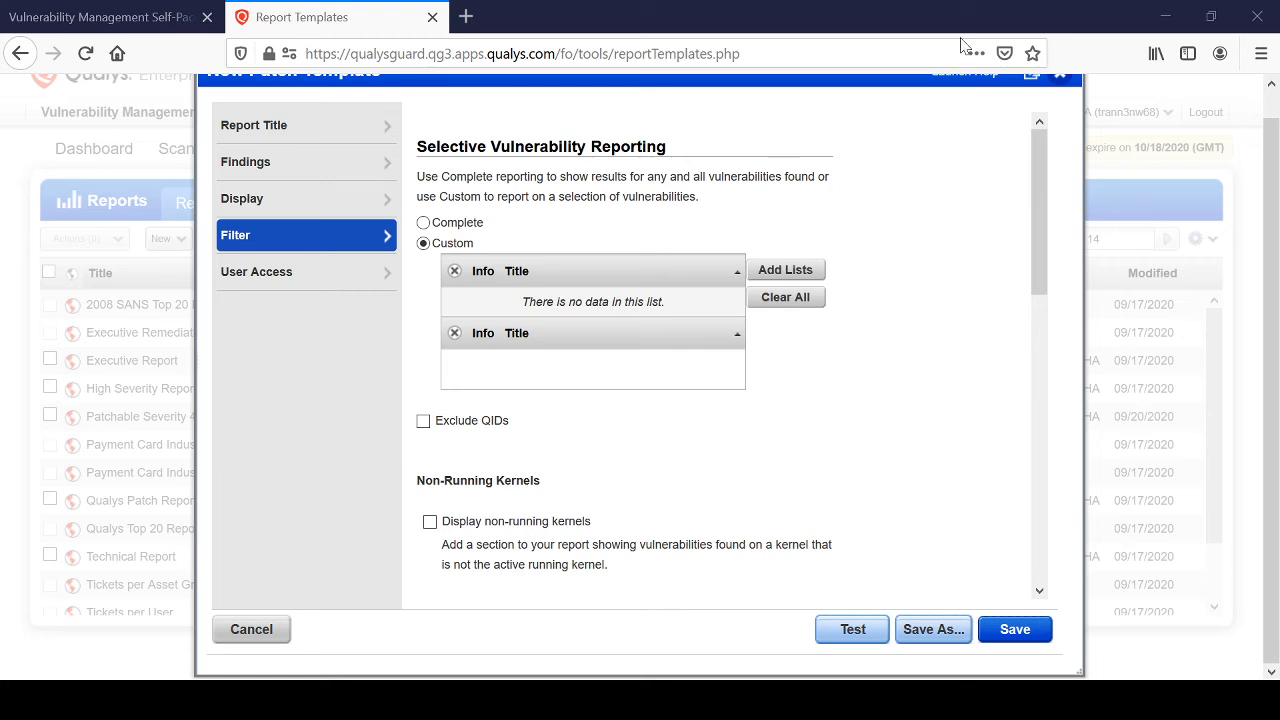
{"action": "left_click", "coordinate": [810, 275]}
{"action": "left_click", "coordinate": [405, 595]}
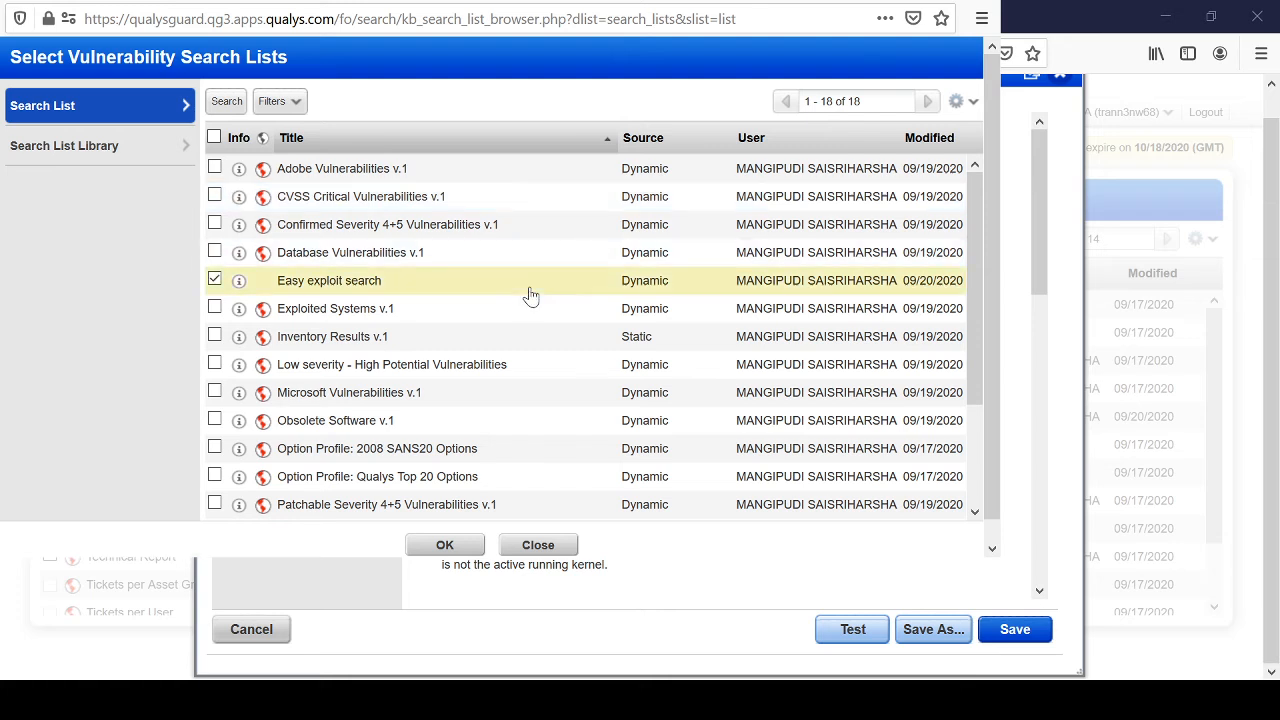
{"action": "scroll", "coordinate": [560, 325], "scroll_direction": "down", "scroll_amount": 2}
{"action": "scroll", "coordinate": [567, 330], "scroll_direction": "down", "scroll_amount": 2}
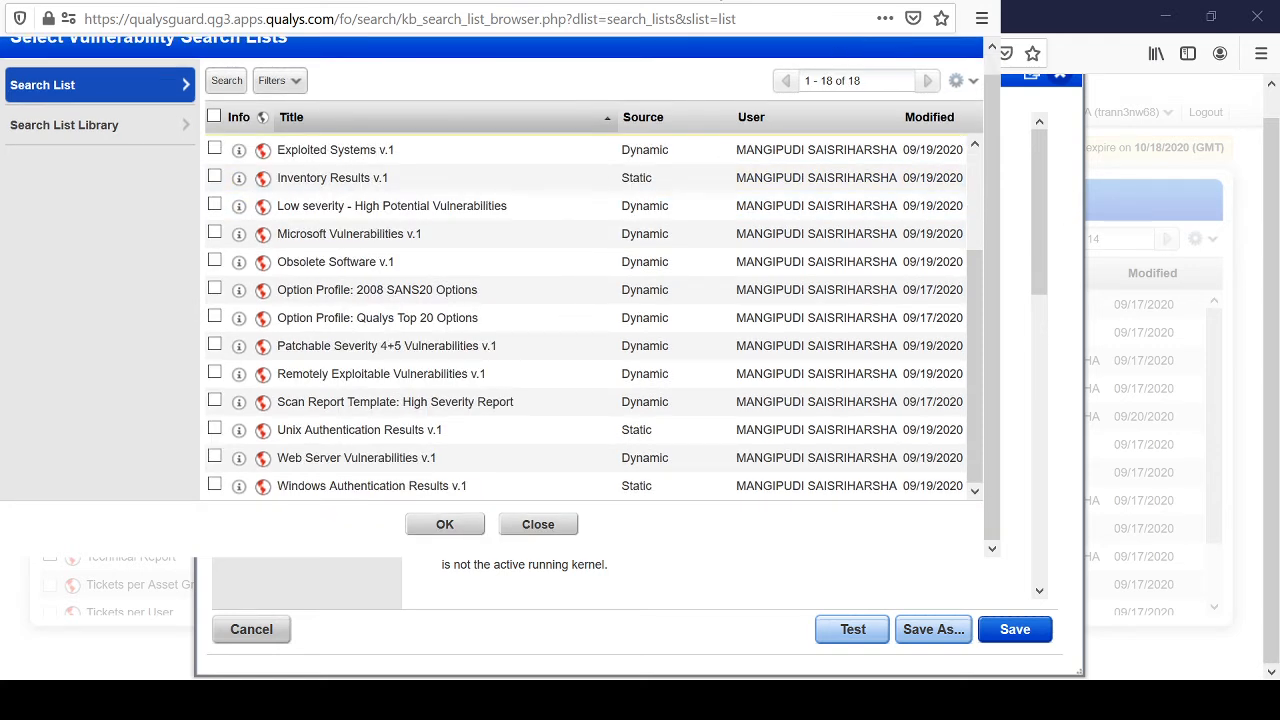
{"action": "left_click", "coordinate": [445, 527]}
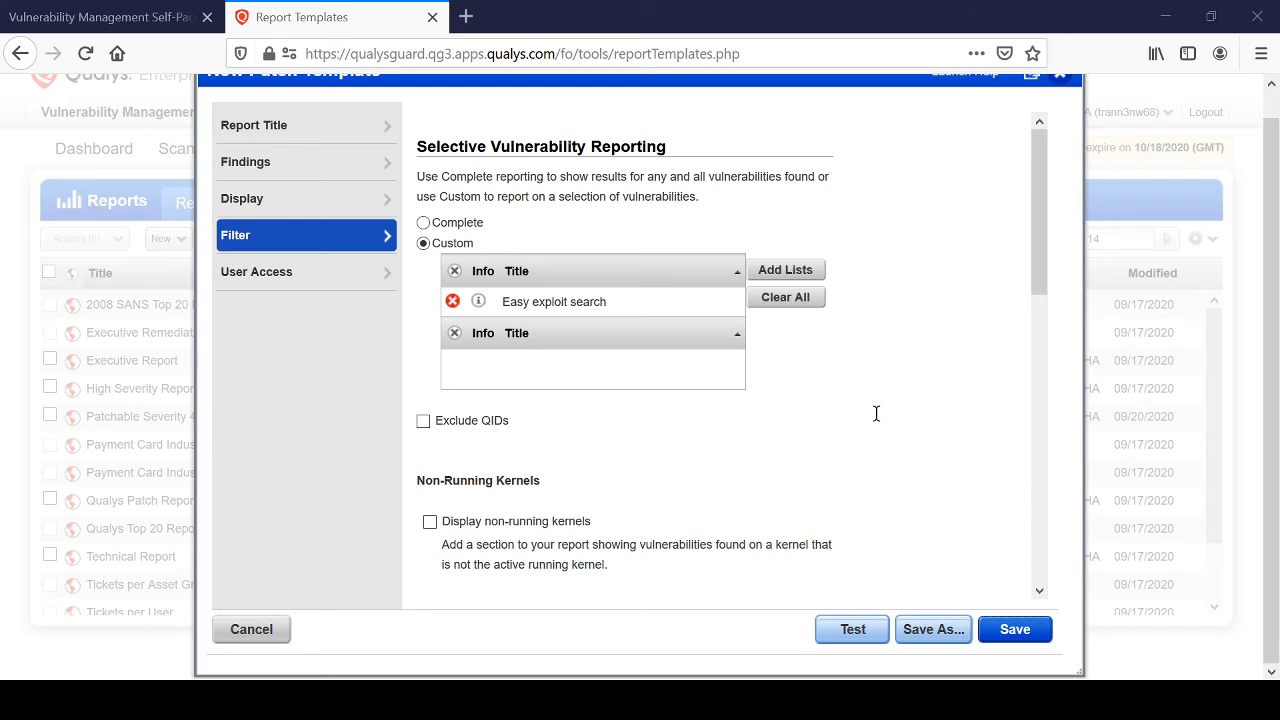
Test the template to generate a patch report, and sort its patches by most hosts with a wider Vendor ID column and an enlarged window.
{"action": "left_click", "coordinate": [852, 629]}
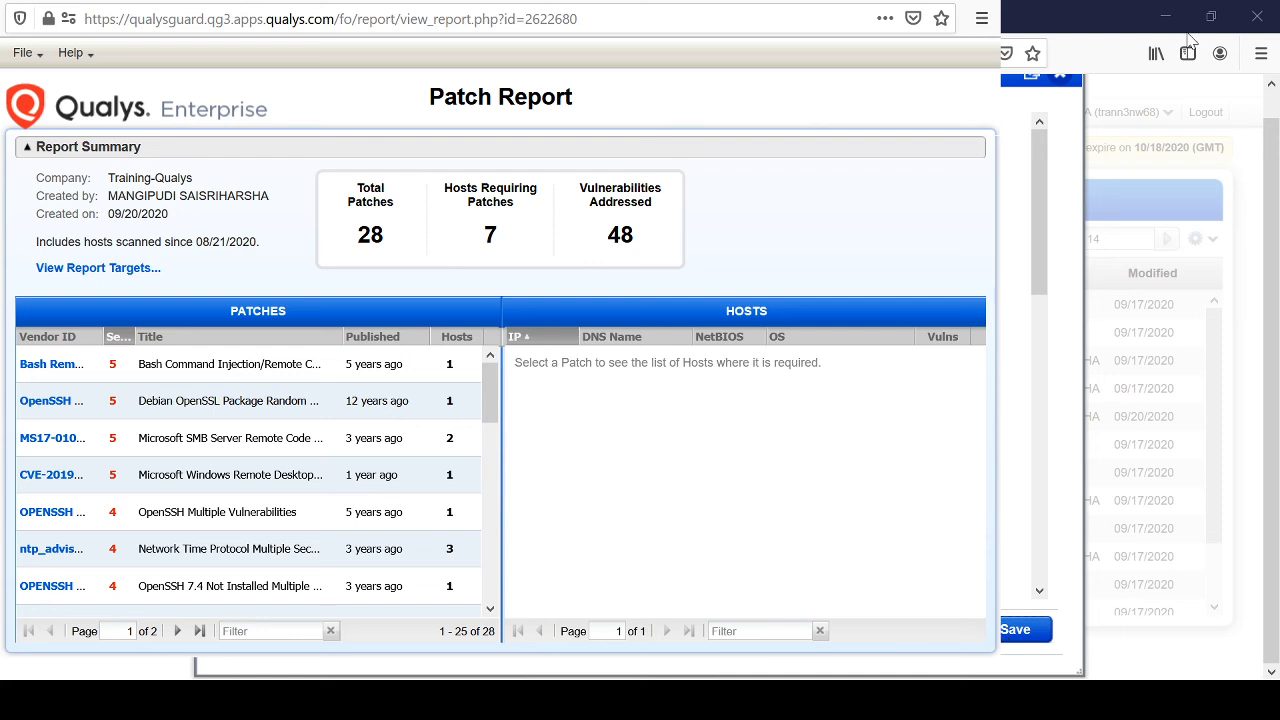
{"action": "left_click", "coordinate": [468, 340]}
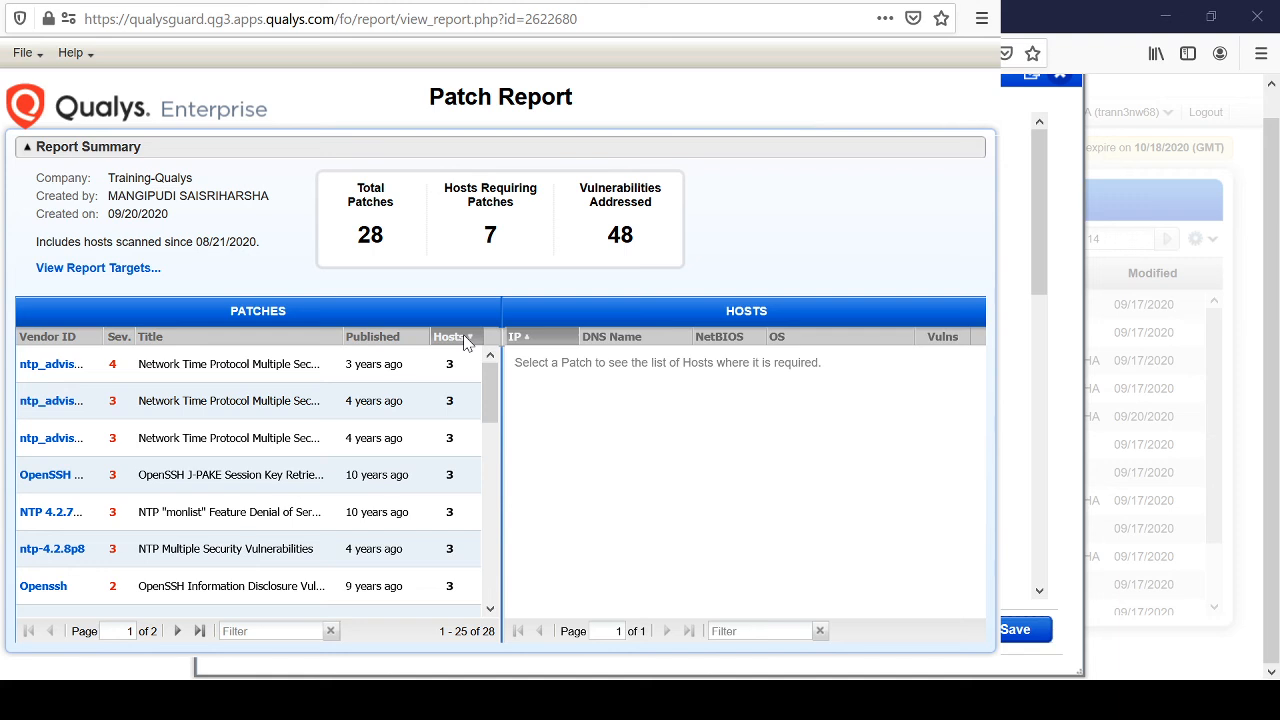
{"action": "left_click_drag", "start_coordinate": [104, 338], "coordinate": [229, 344]}
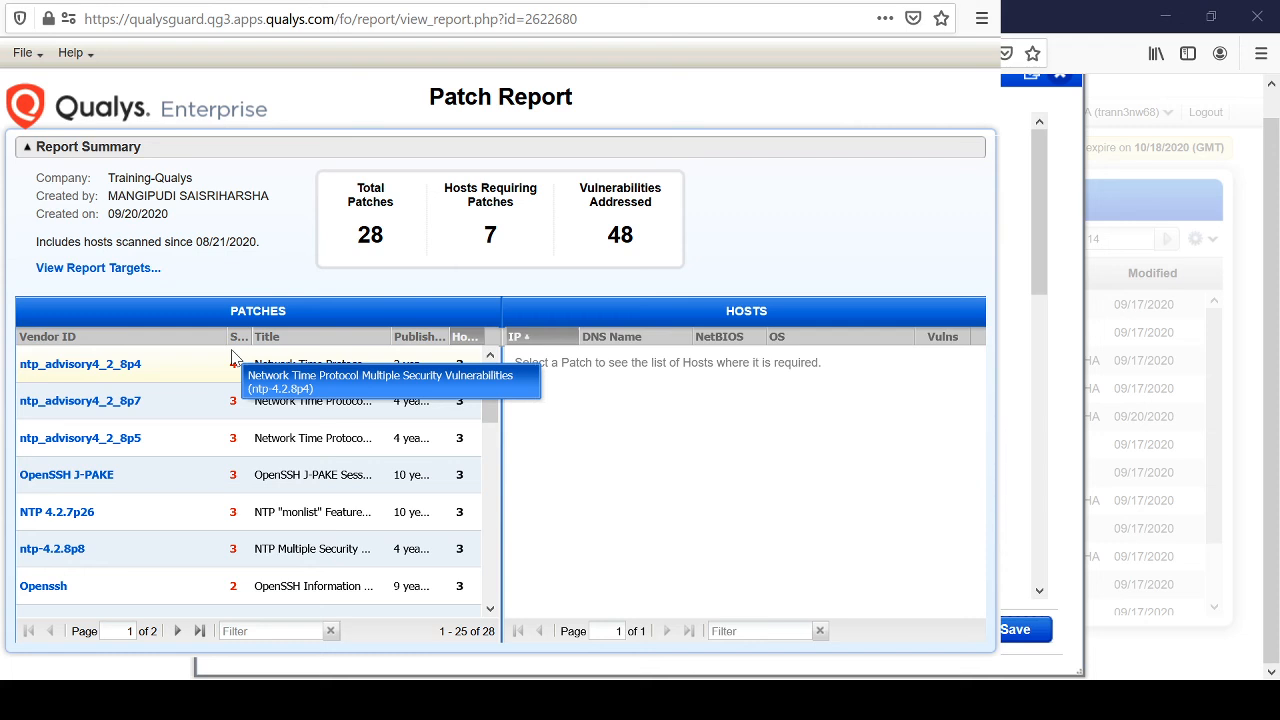
{"action": "left_click", "coordinate": [931, 2]}
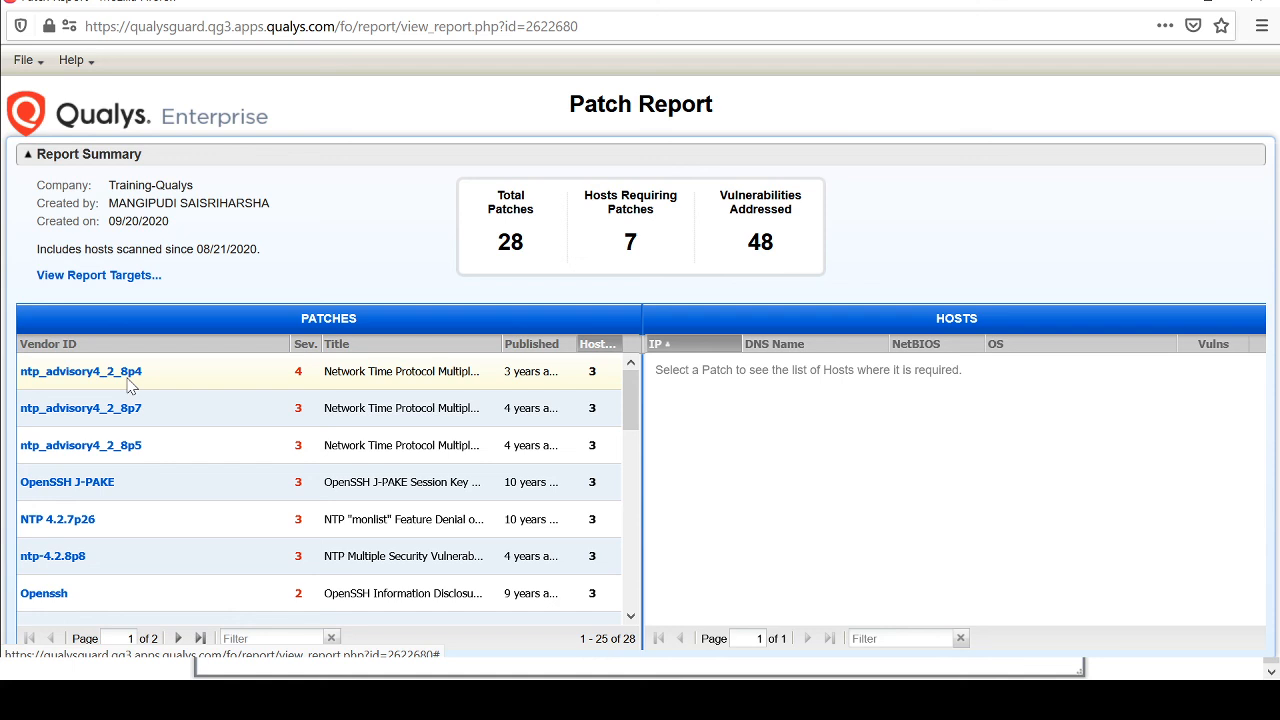
View the hosts requiring each of the ntp_advisory4_2_8p4, p5 and p7 patches, and sort the patches by publication date, oldest first.
{"action": "left_click", "coordinate": [130, 380]}
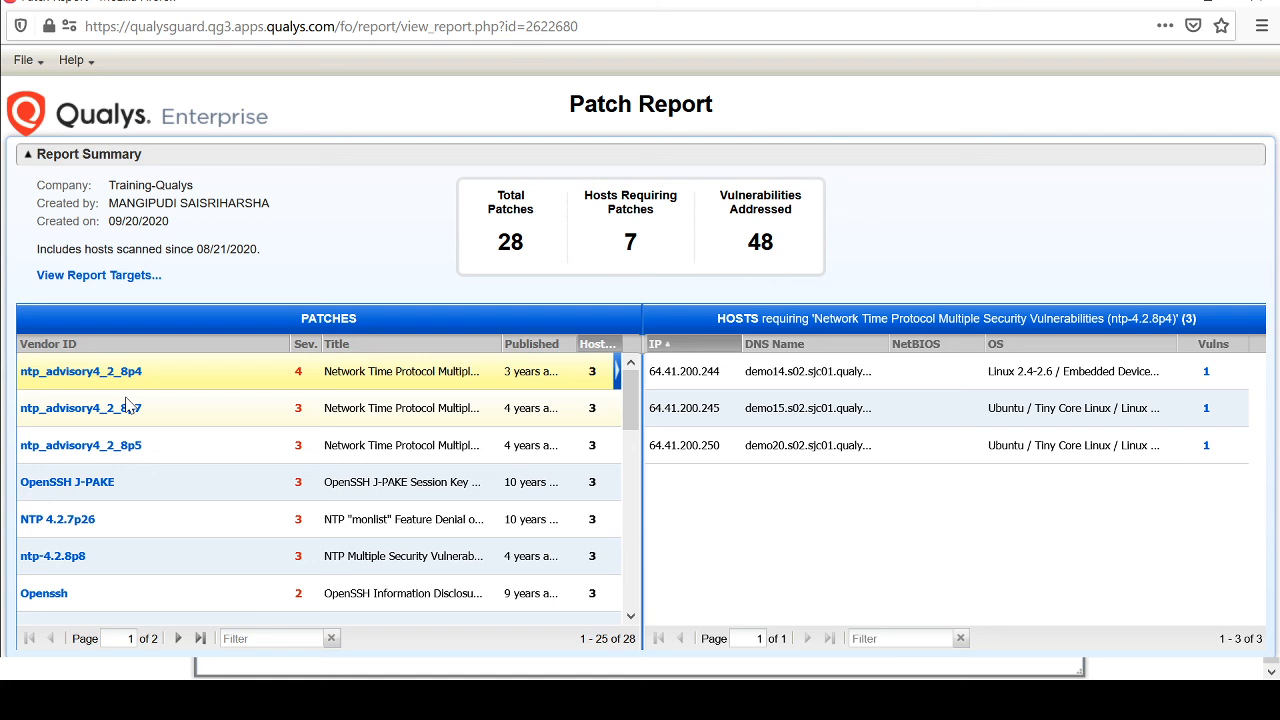
{"action": "left_click", "coordinate": [255, 446]}
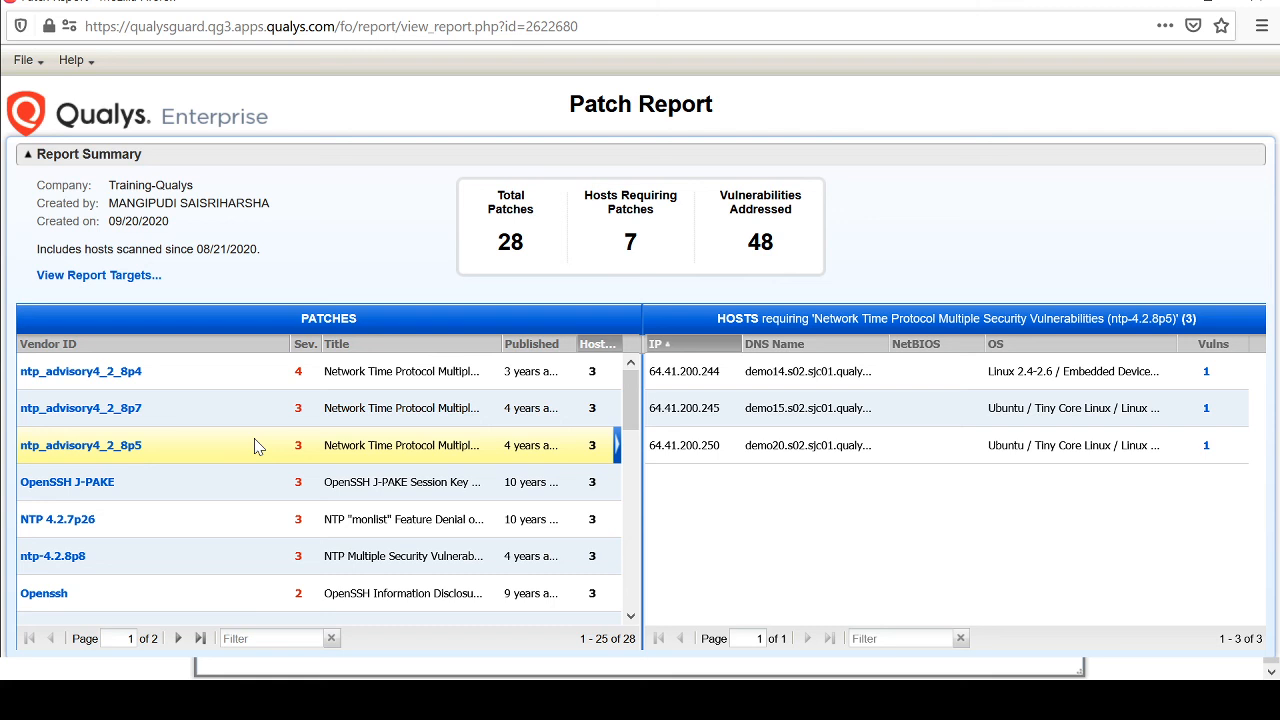
{"action": "key", "text": "Up"}
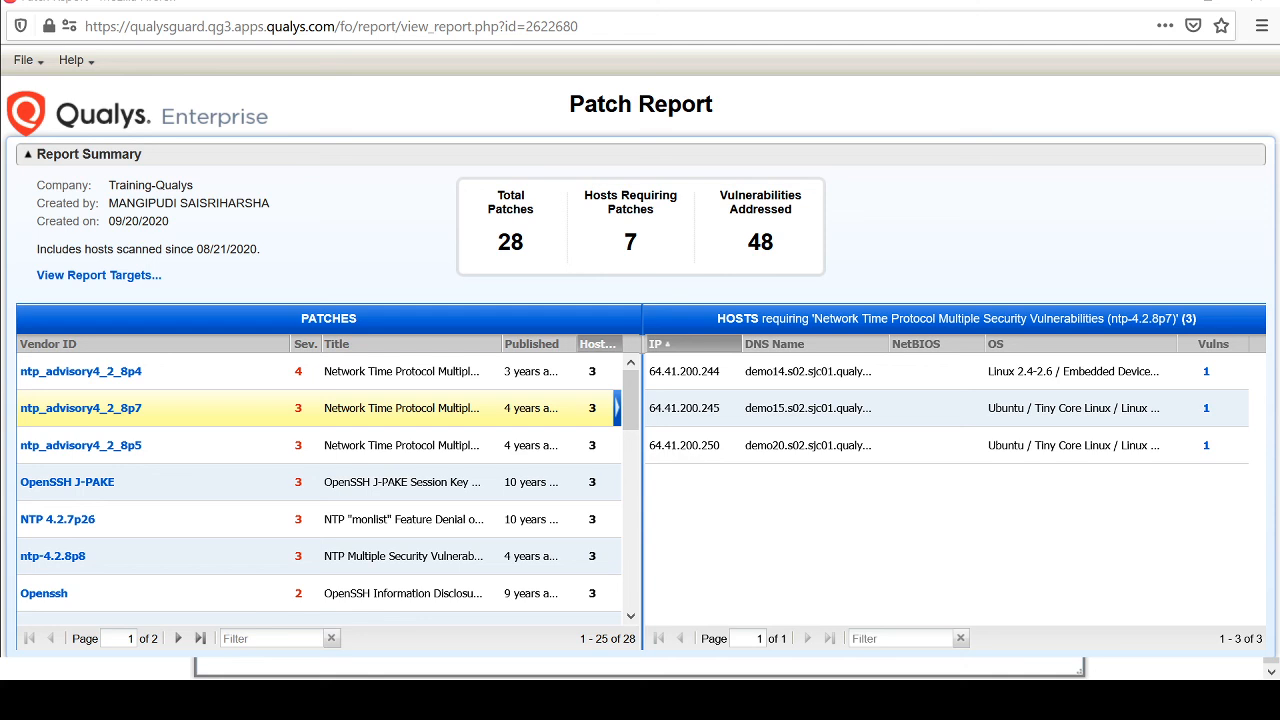
{"action": "left_click", "coordinate": [548, 345]}
{"action": "left_click", "coordinate": [550, 345]}
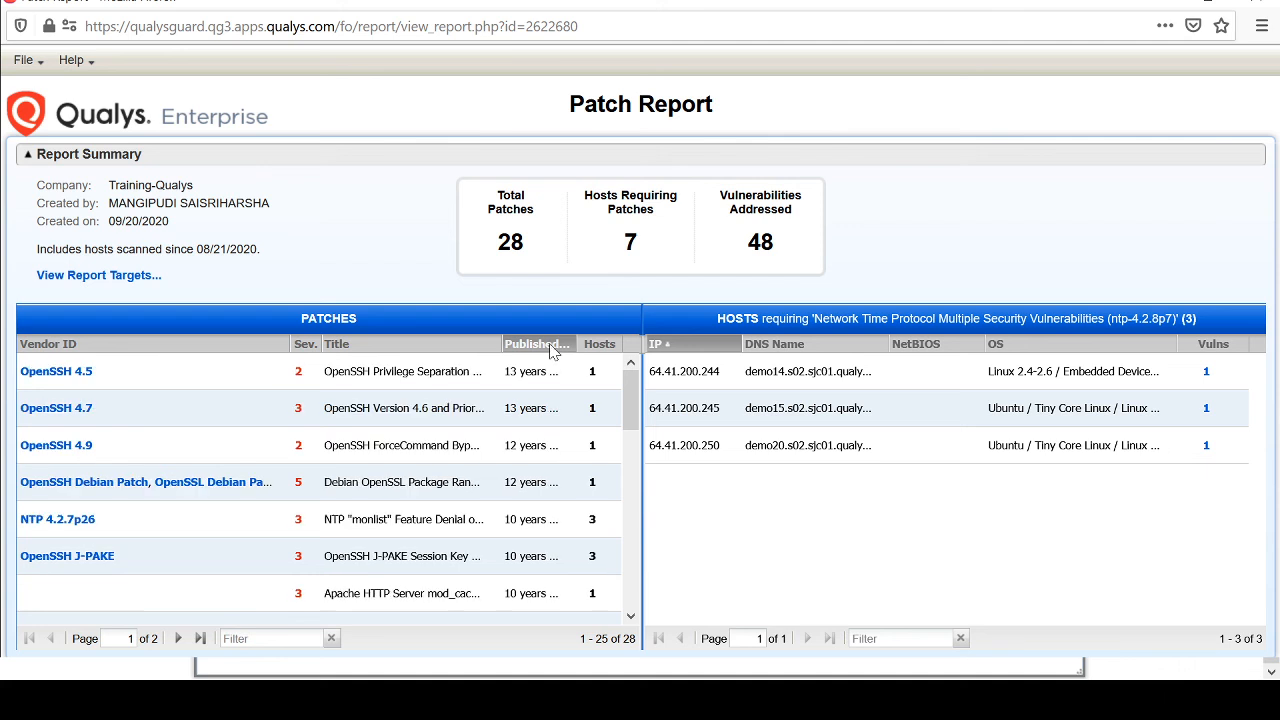